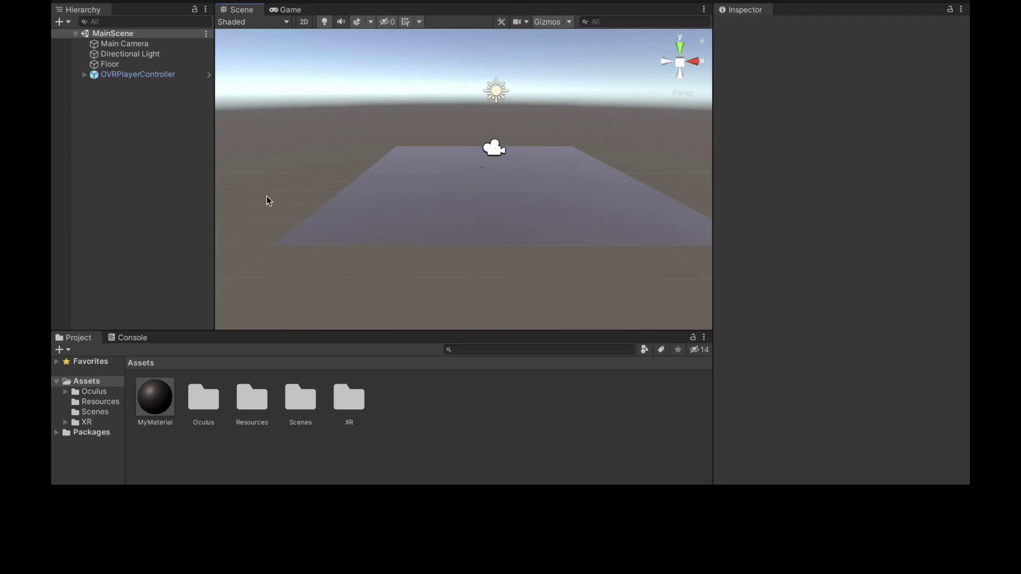
Add a cube and centre it at position 0, 0, 0.
right_click(148, 129)
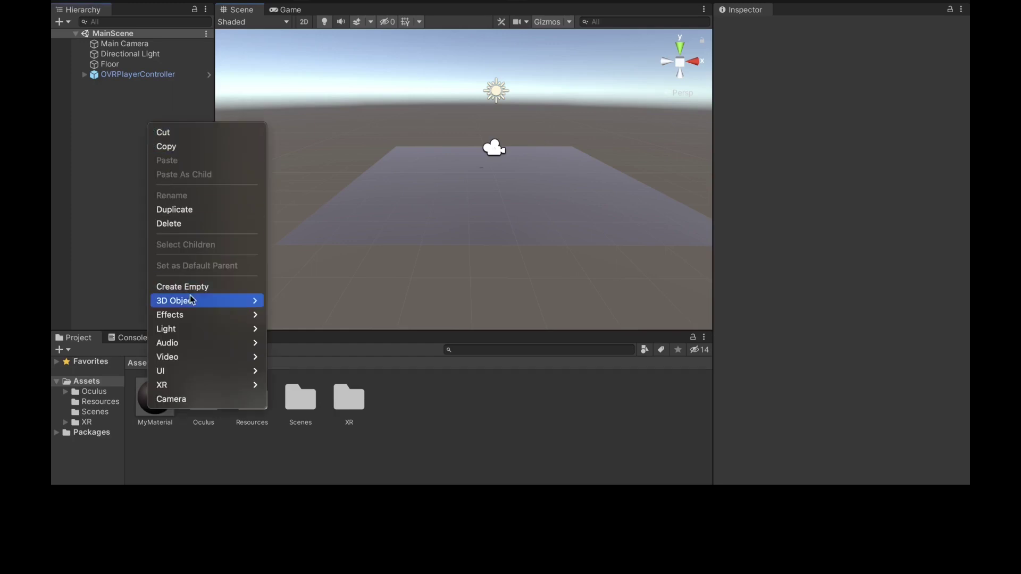
mouse_move(192, 301)
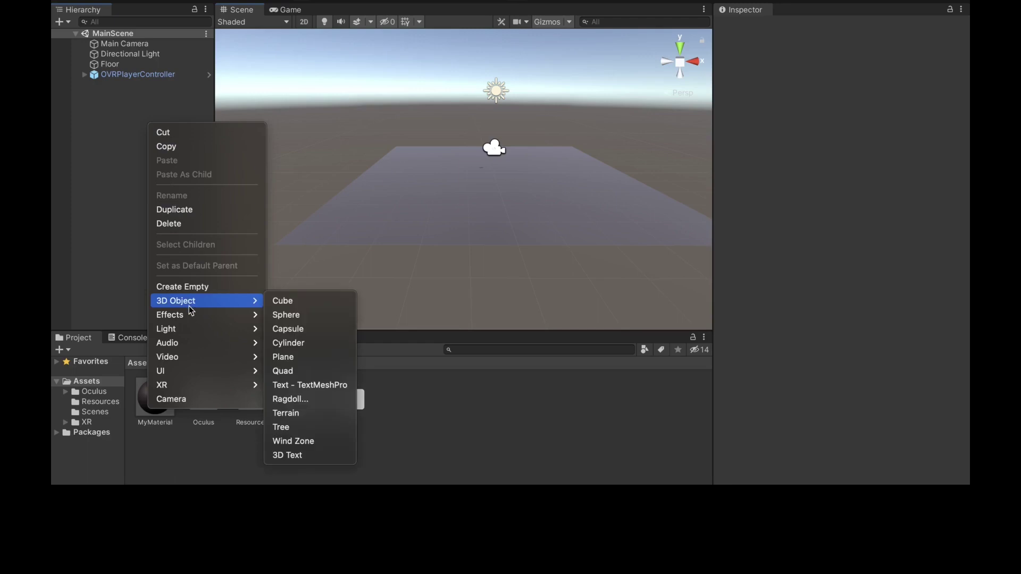
left_click(297, 302)
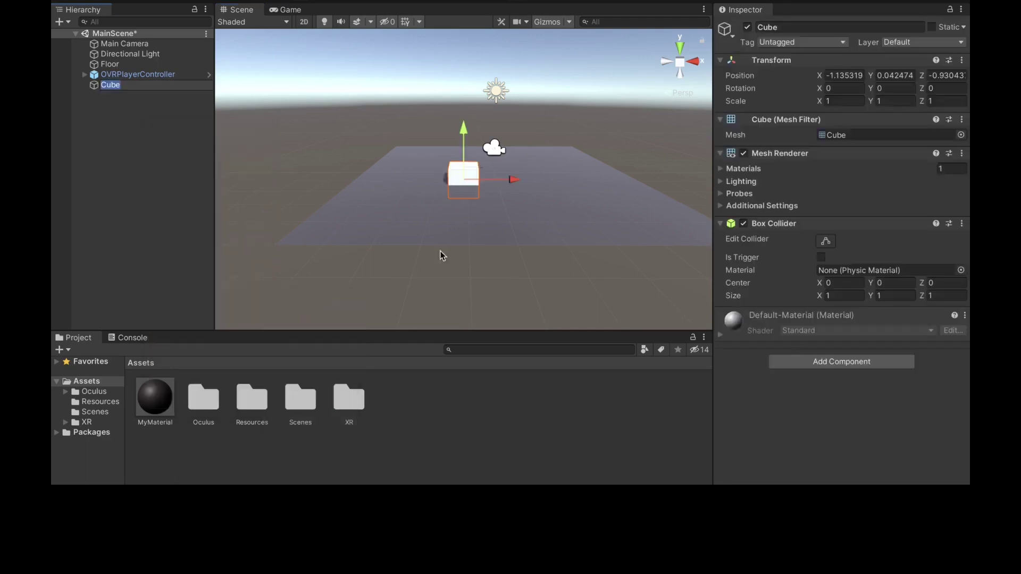
left_click(846, 75)
type("0")
key("Tab")
type("0")
key("Tab")
type("0")
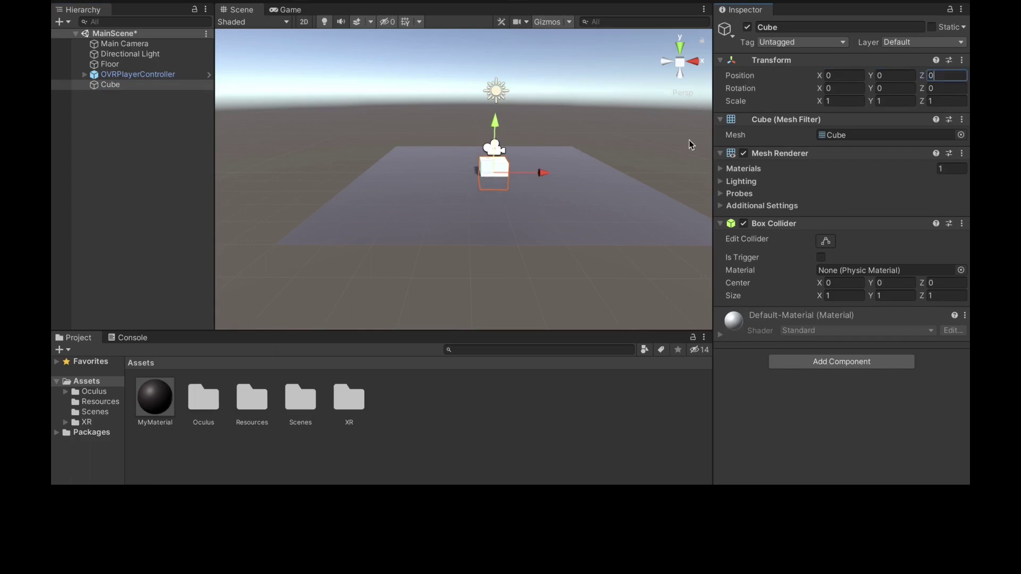
key("Return")
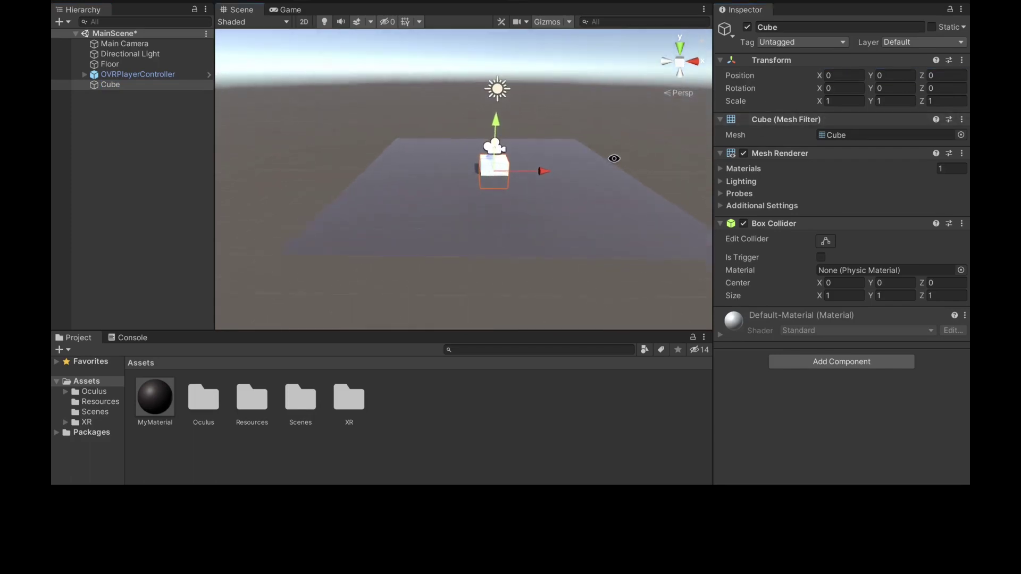
Scale the cube to 3 along X, keeping Z scale at 1.
left_click(942, 101)
type("2")
key("BackSpace")
type("1")
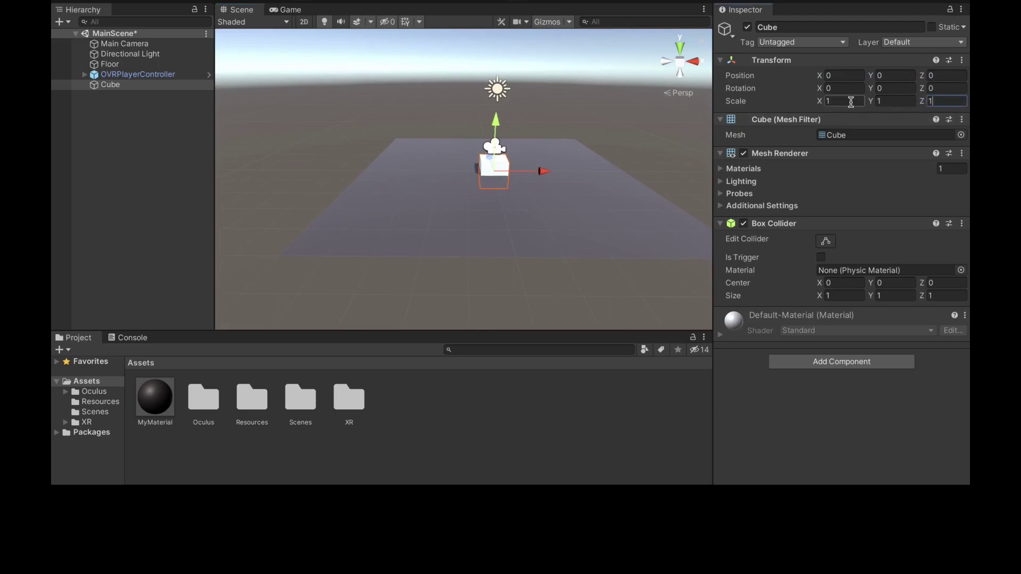
left_click(849, 101)
type("3")
Slide the widened cube forward to Z 2.53.
left_click_drag(606, 203, 509, 127, "alt")
left_click(546, 172)
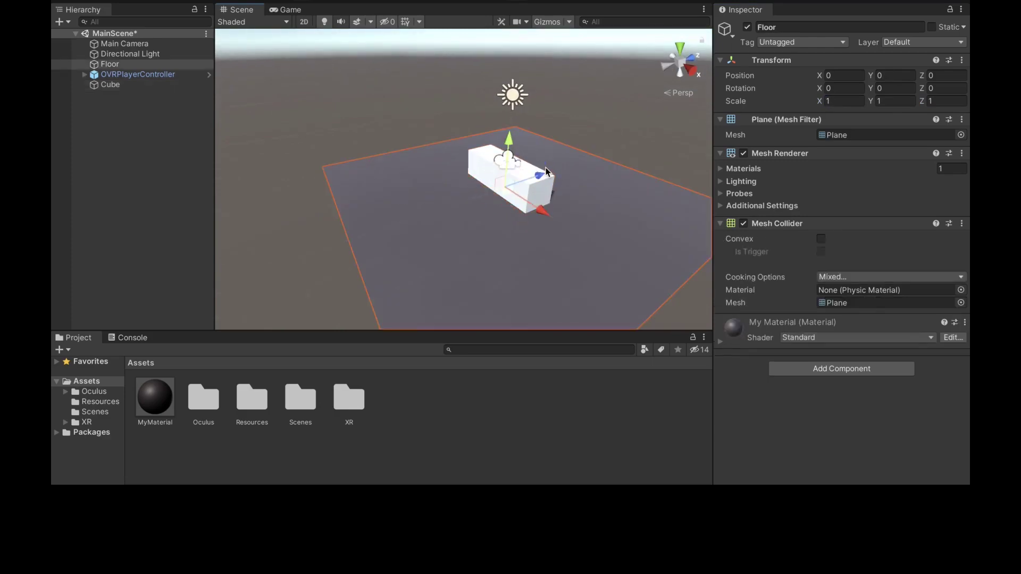
left_click(540, 166)
left_click_drag(540, 166, 567, 141)
left_click_drag(598, 196, 617, 170, "alt")
Move the OVRPlayerController back to Z -1.96.
left_click(154, 75)
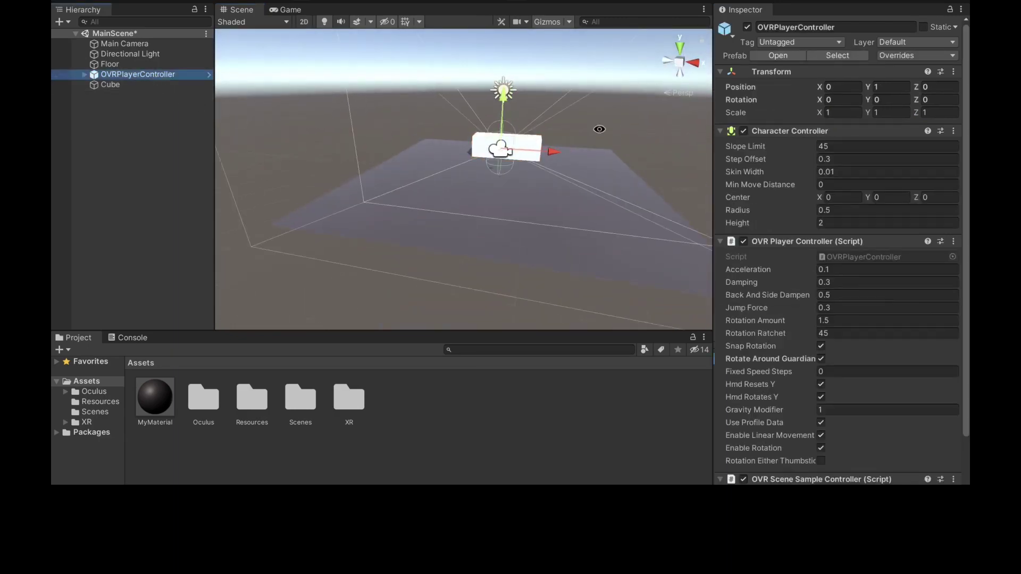
left_click_drag(599, 130, 314, 128, "alt")
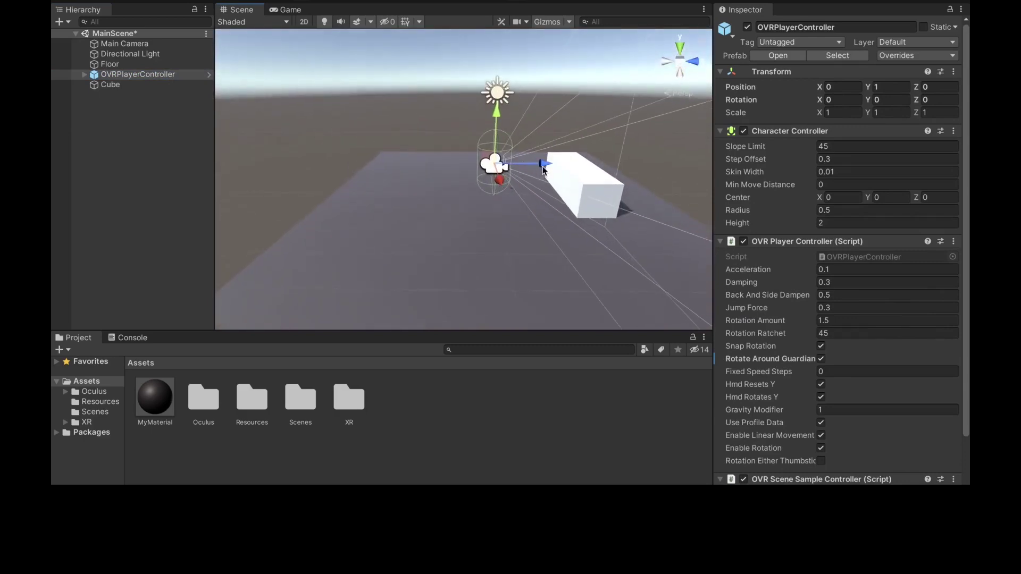
left_click_drag(548, 169, 603, 183)
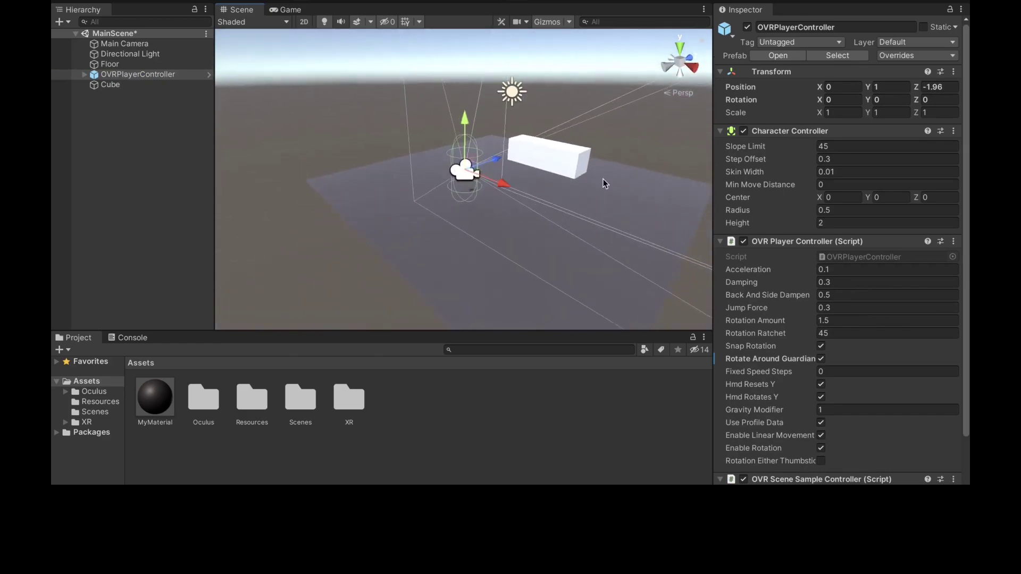
Rename the stretched cube to 'Table' and frame it in the view.
left_click(129, 85)
left_click(128, 84)
type("Table")
key("Return")
key("f")
left_click_drag(434, 118, 547, 119, "alt")
left_click(110, 141)
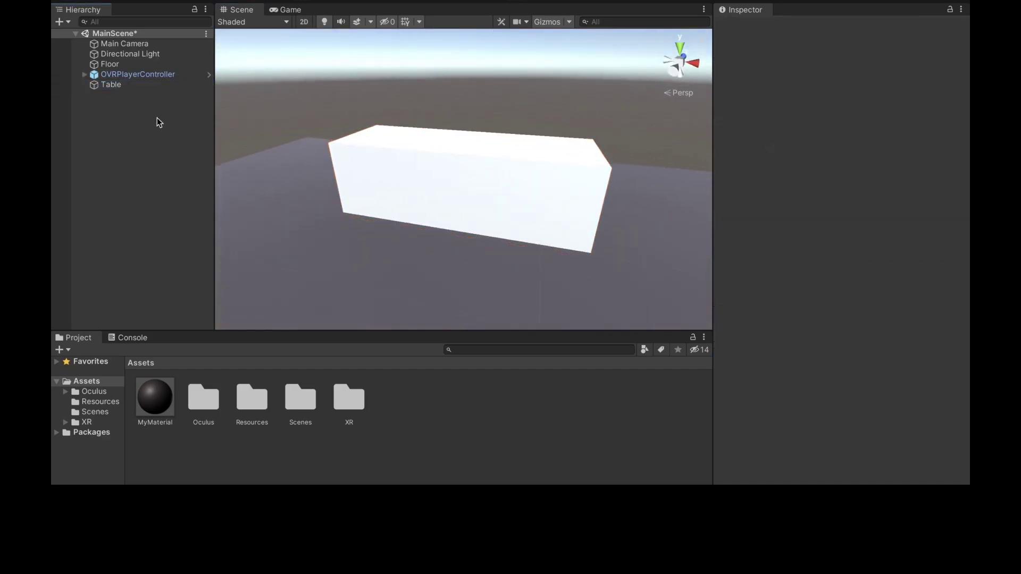
Add a second cube and raise it above the table.
right_click(125, 101)
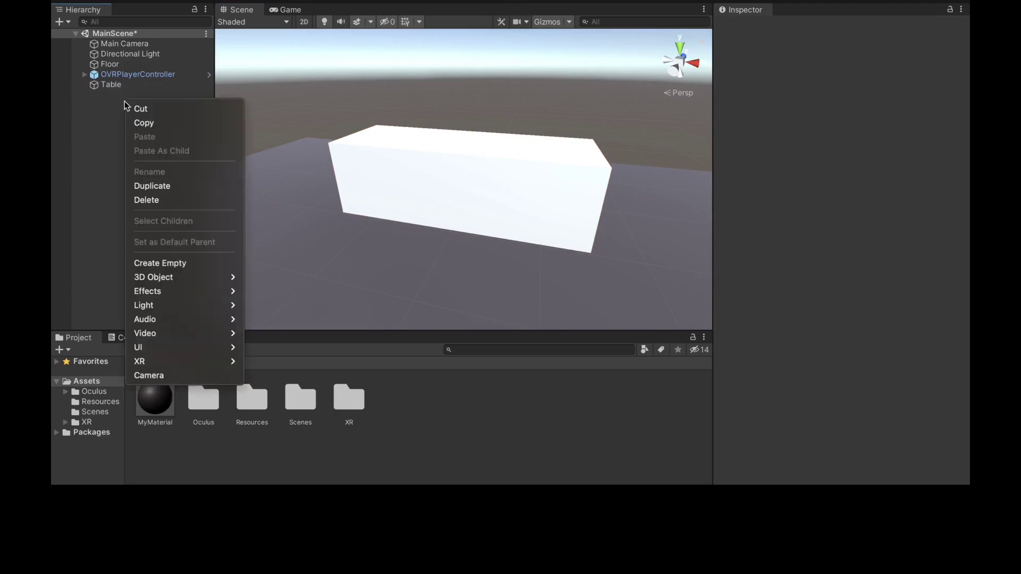
mouse_move(177, 278)
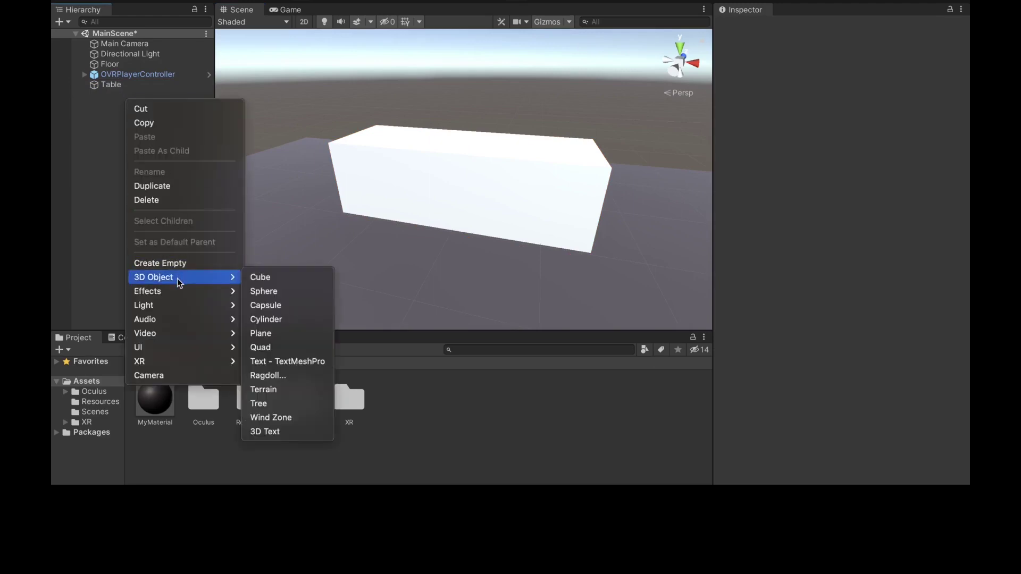
left_click(272, 277)
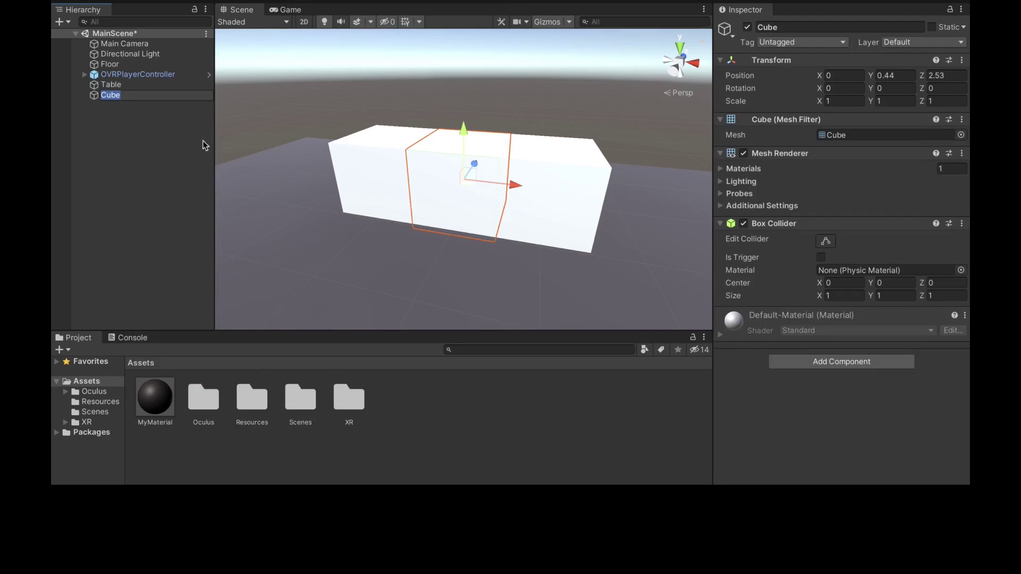
left_click_drag(462, 129, 459, 30)
left_click(151, 96)
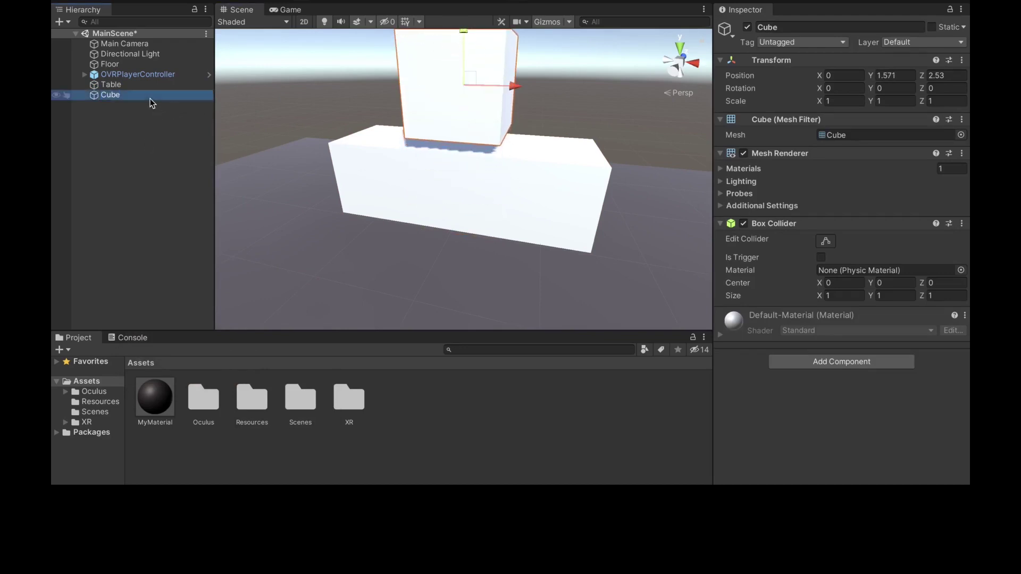
Scale the new cube to 0.3 on X, Y and Z.
left_click(848, 101)
type("0.3")
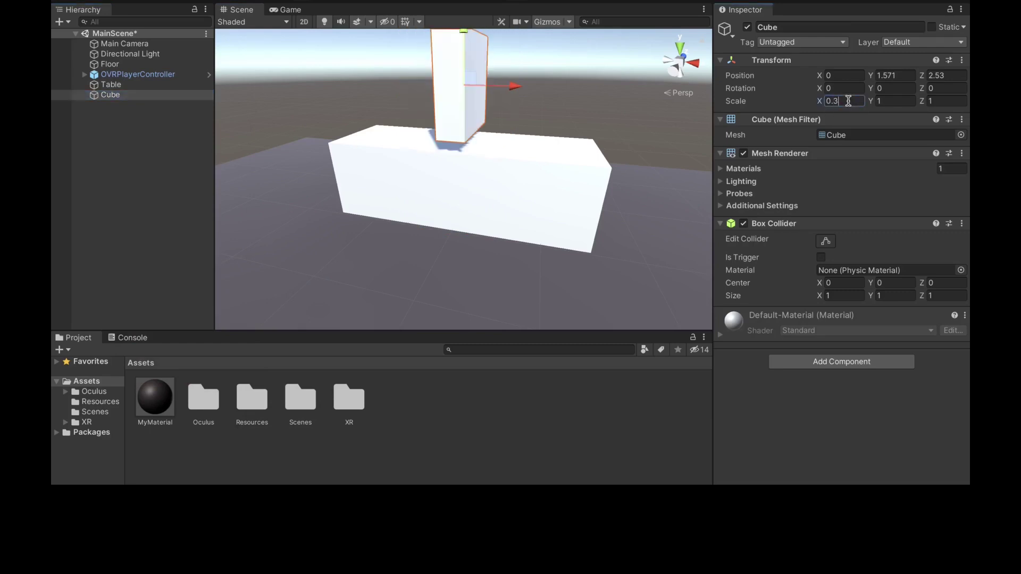
key("Tab")
type("0.3")
key("Tab")
type("0.3")
Lower the small cube onto the table top and apply MyMaterial to it.
left_click_drag(436, 192, 463, 63, "alt")
left_click_drag(398, 104, 402, 177, "alt")
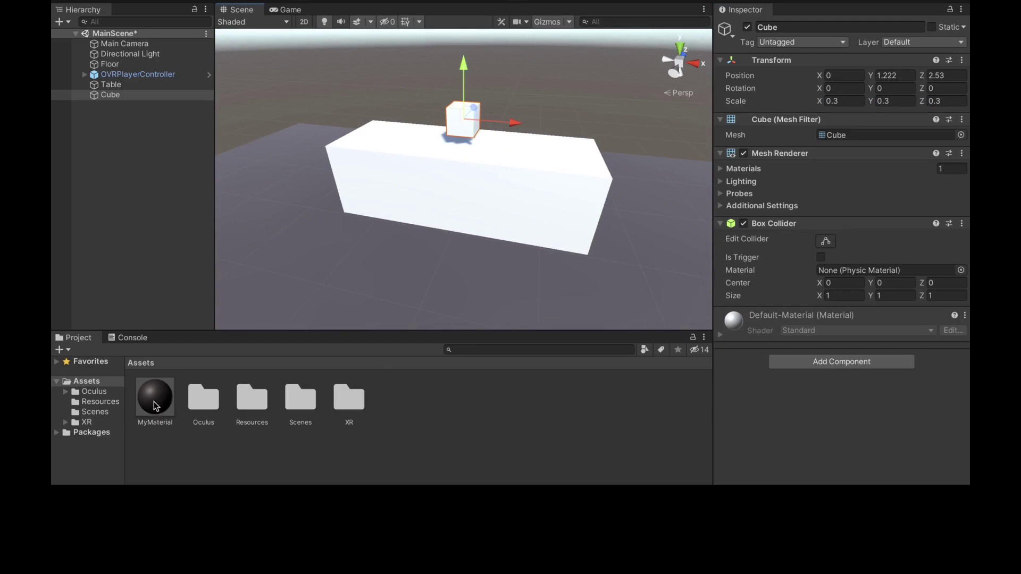
left_click_drag(155, 400, 461, 129)
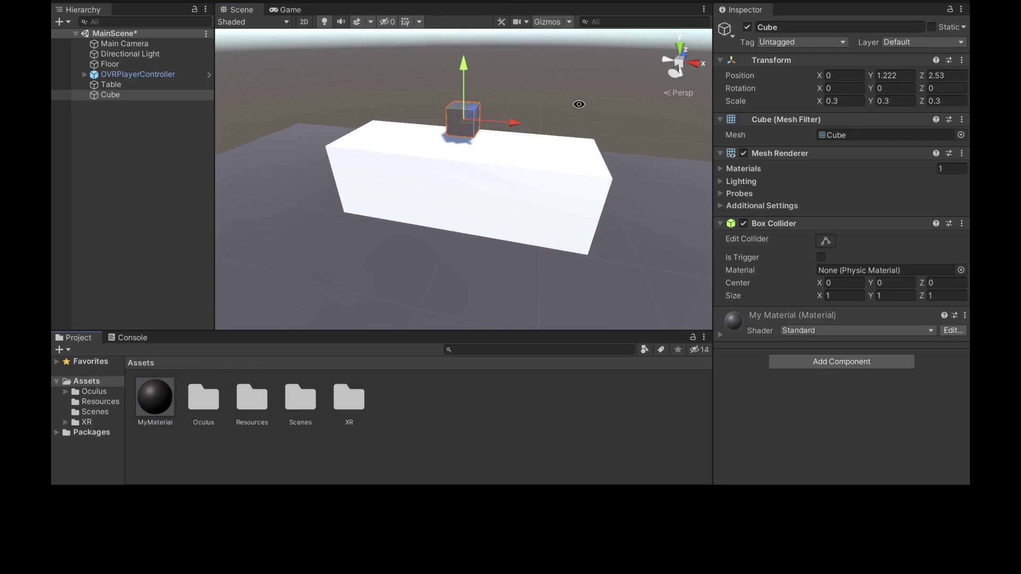
left_click_drag(580, 105, 506, 116, "alt")
left_click(488, 99)
Add a sphere named Sphere and raise it above the table.
right_click(130, 123)
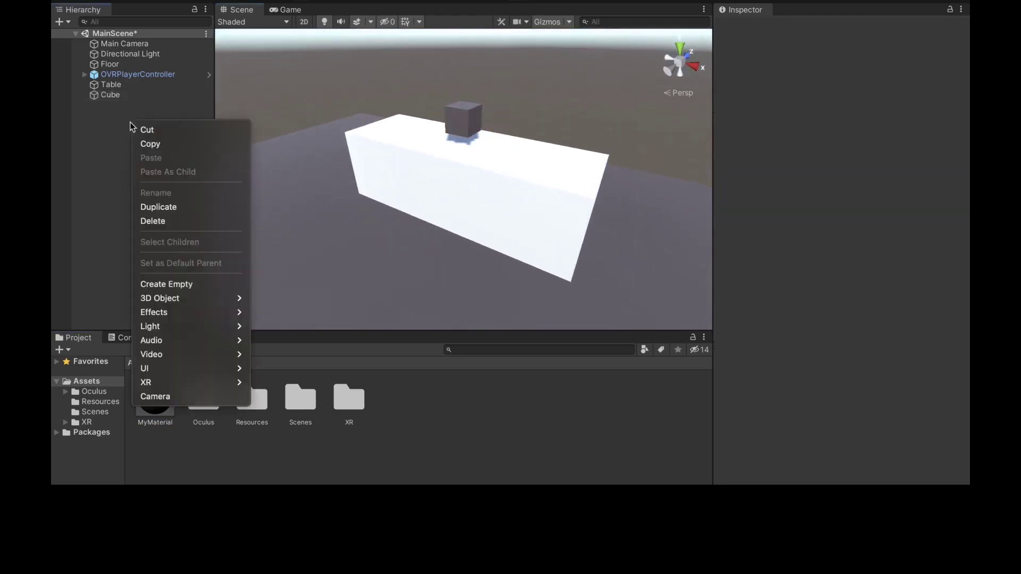
mouse_move(185, 298)
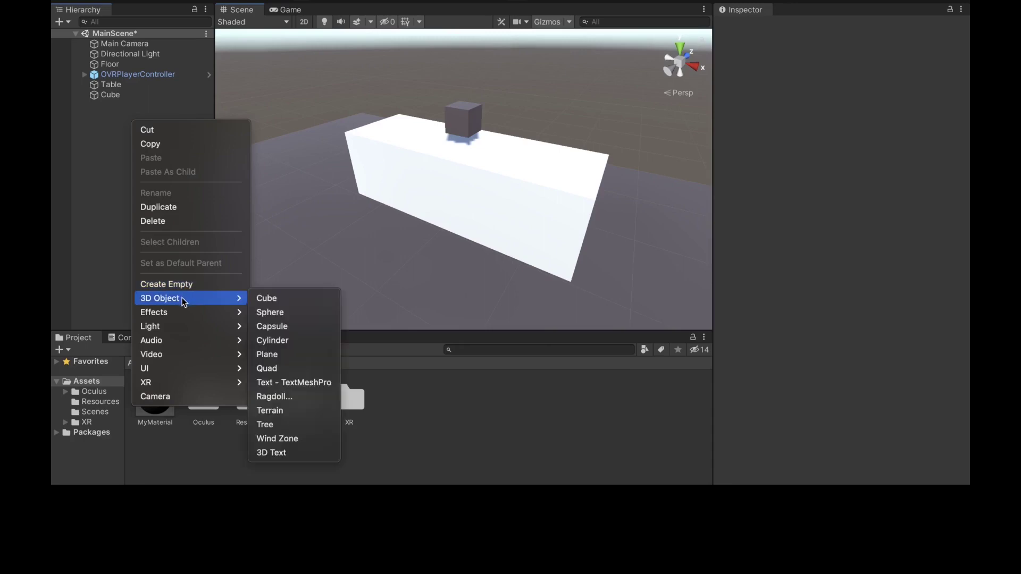
left_click(281, 314)
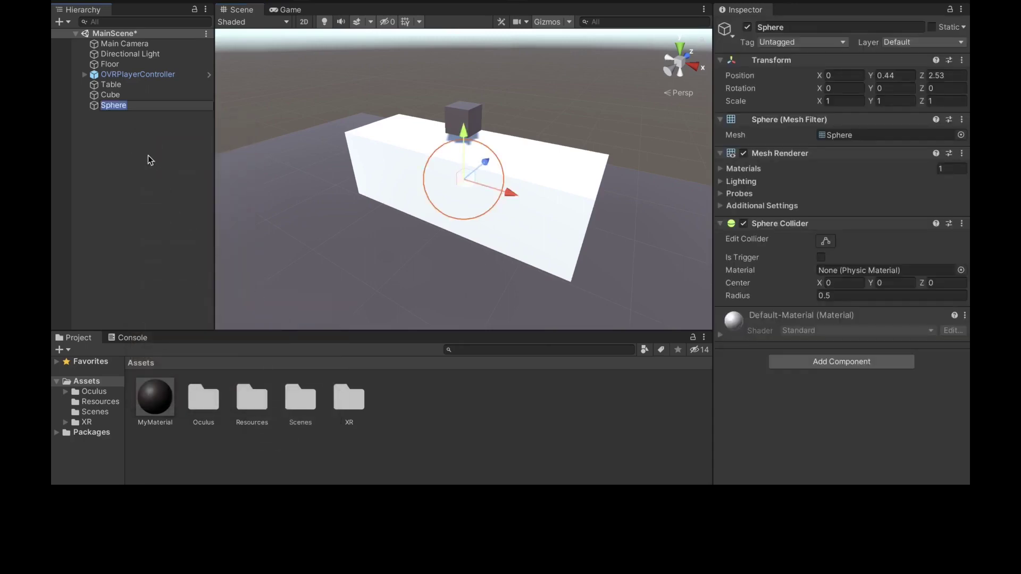
key("Return")
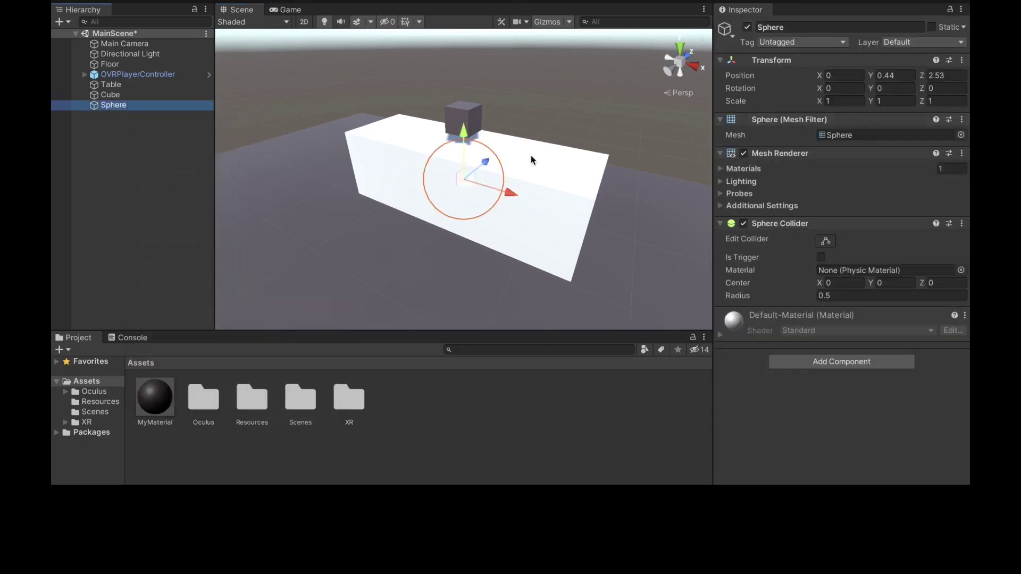
left_click_drag(464, 130, 464, 48)
Scale the sphere to 0.3 on all axes and move it beside the small cube.
left_click(839, 101)
type("0.3")
key("Tab")
type("0.3")
key("Tab")
type("0.3")
left_click_drag(435, 177, 597, 187, "alt")
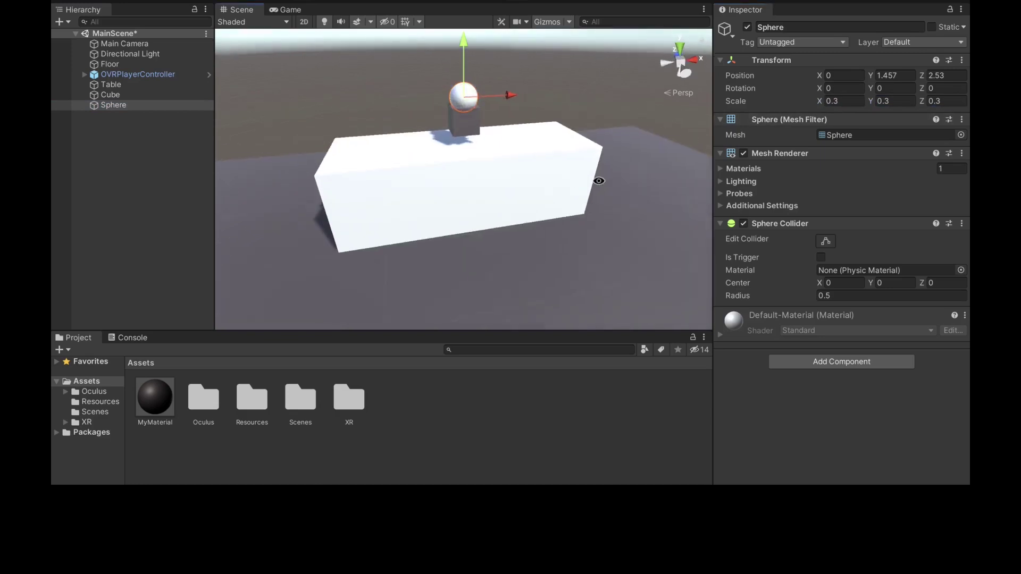
left_click_drag(520, 103, 511, 79)
Duplicate the MyMaterial asset with Cmd+D.
left_click(193, 442)
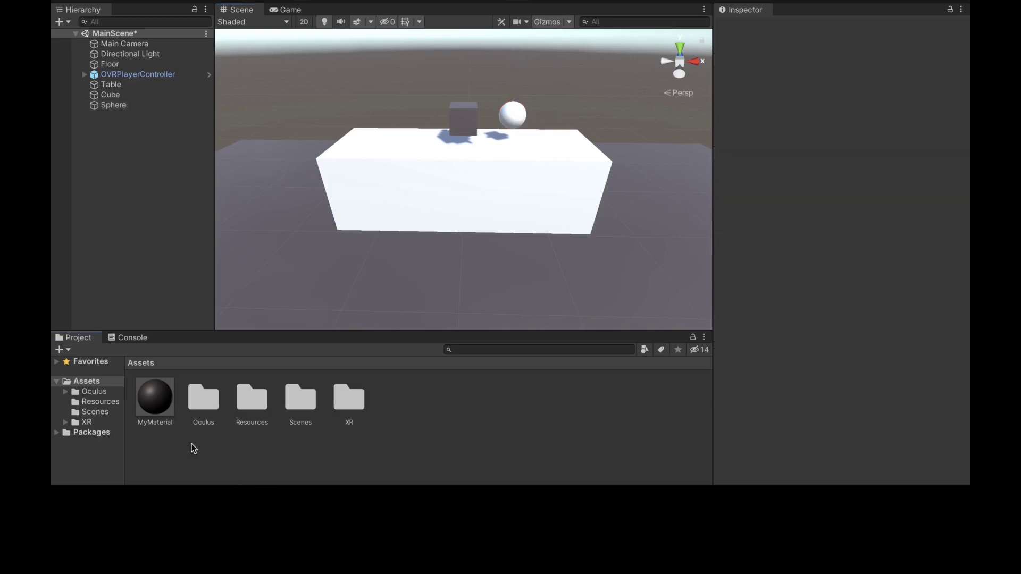
left_click(161, 411)
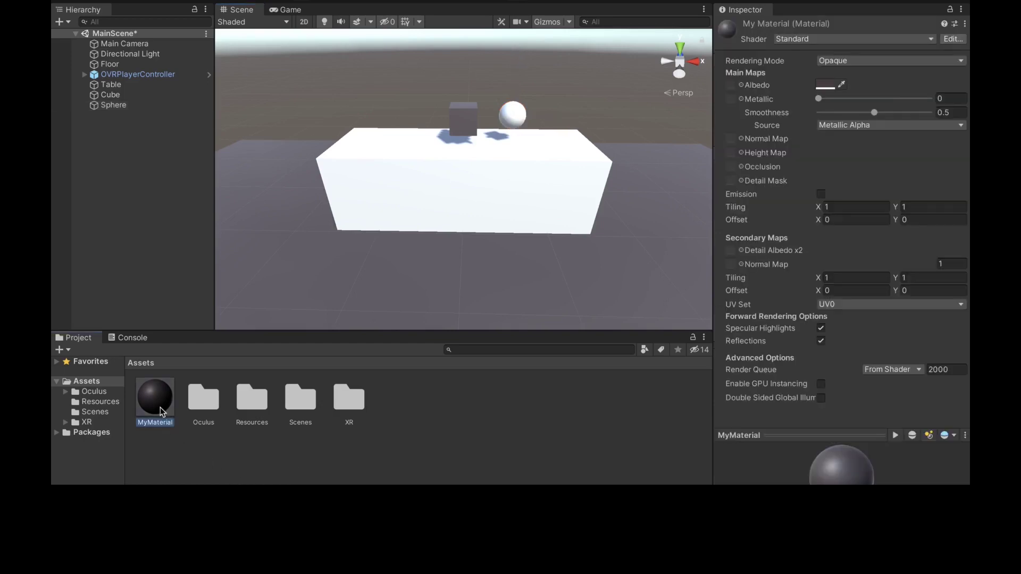
right_click(161, 409)
left_click(148, 407)
key("super+d")
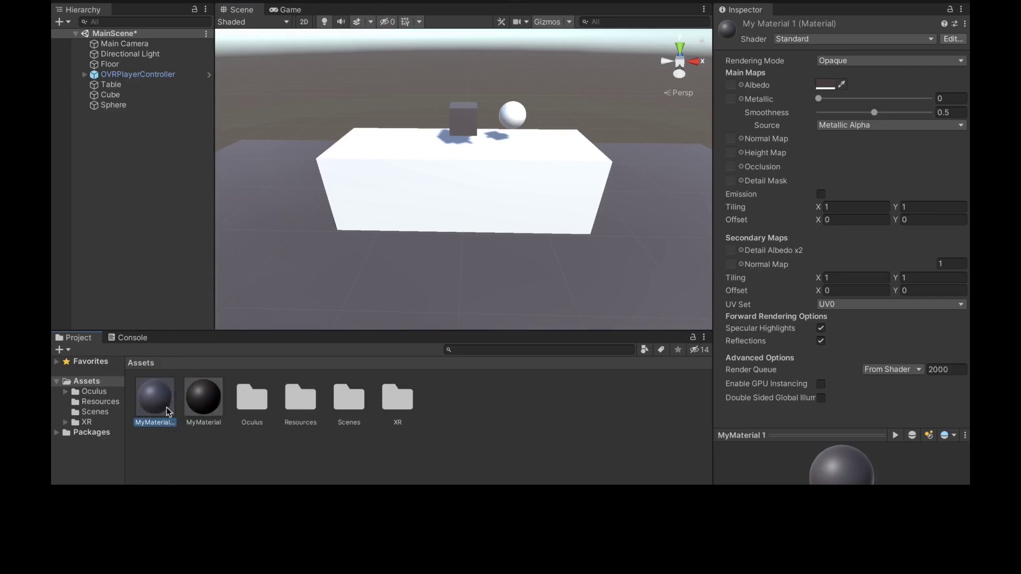
Name the copy 'RedMaterial' and set its albedo colour to red (C82020).
left_click(210, 407)
left_click(150, 407)
key("Return")
type("RedMaterial")
key("Return")
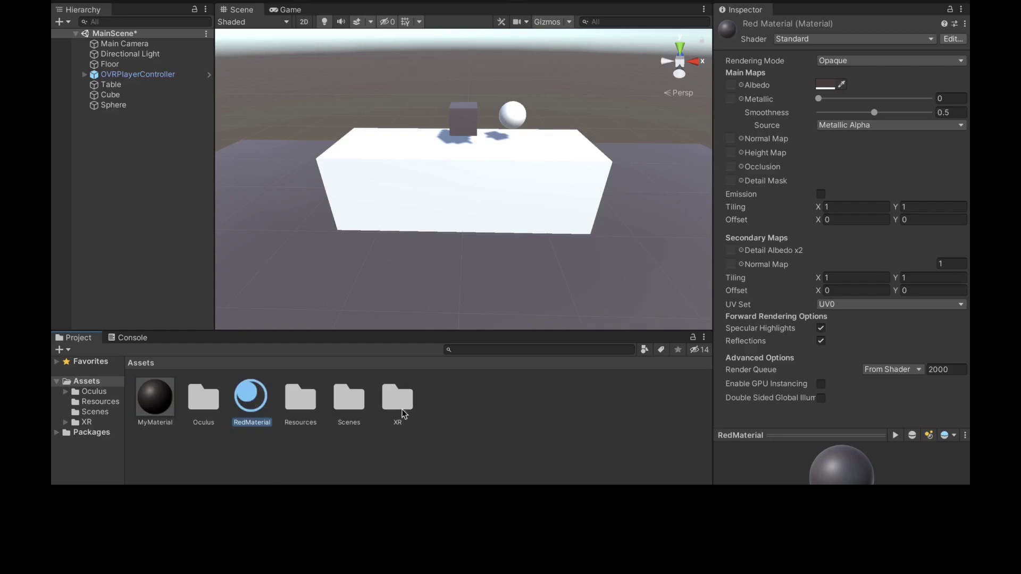
left_click(825, 84)
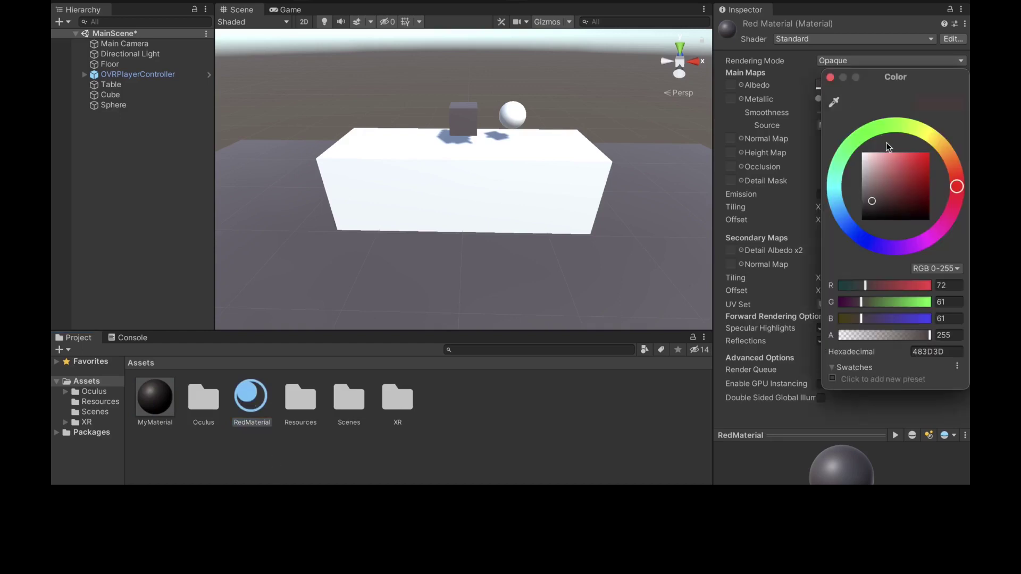
left_click_drag(894, 179, 918, 167)
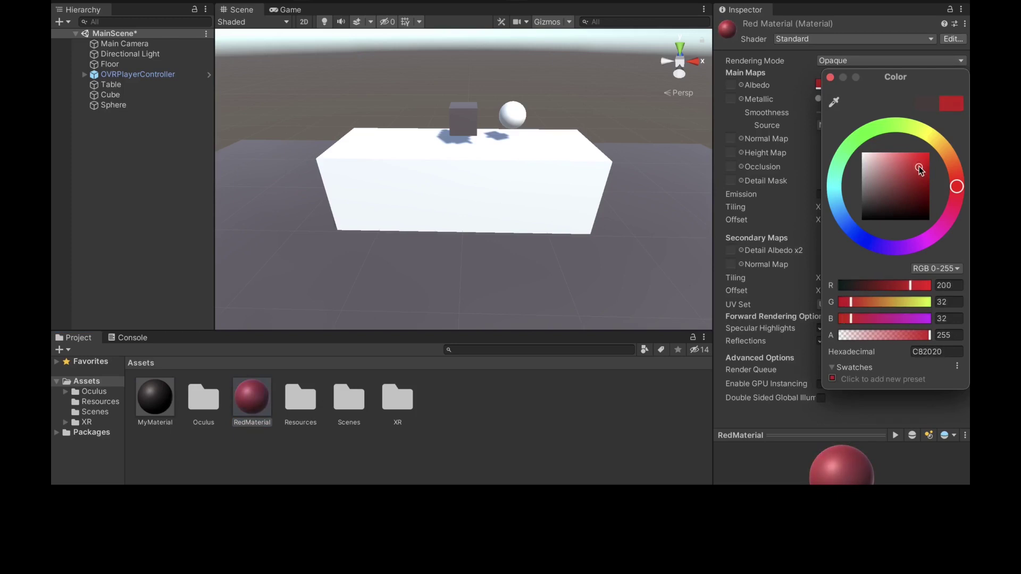
Apply RedMaterial to the sphere.
left_click(830, 77)
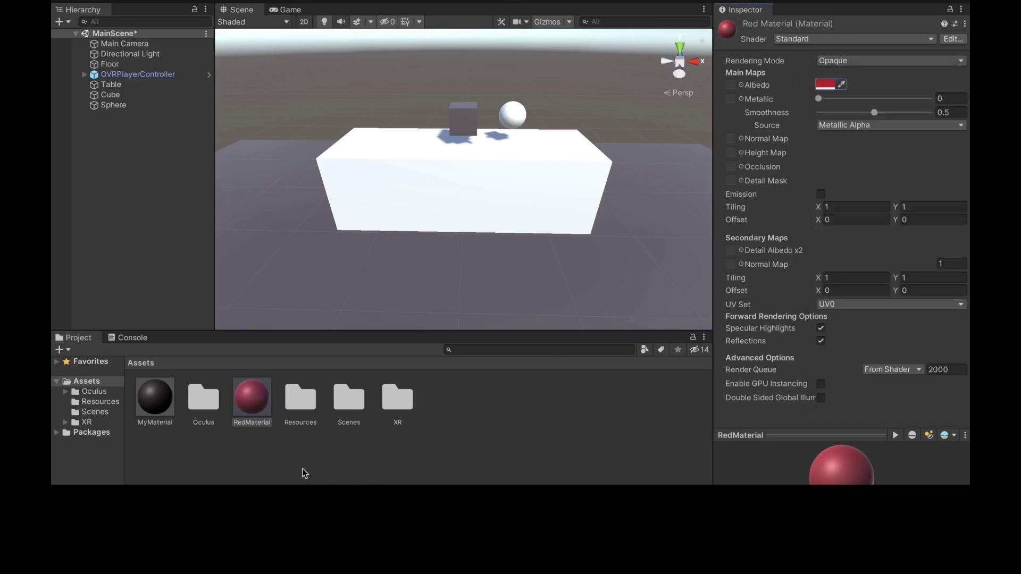
left_click_drag(251, 398, 453, 126)
left_click(472, 118)
Lower the sphere onto the table top at Y 1.186 and save MainScene.
left_click(509, 119)
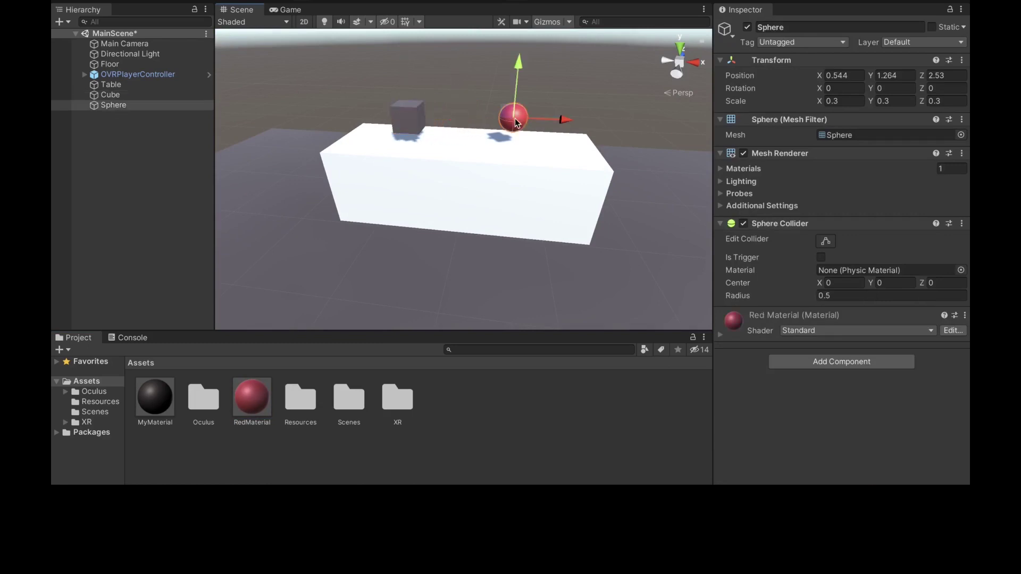
left_click_drag(522, 65, 519, 72)
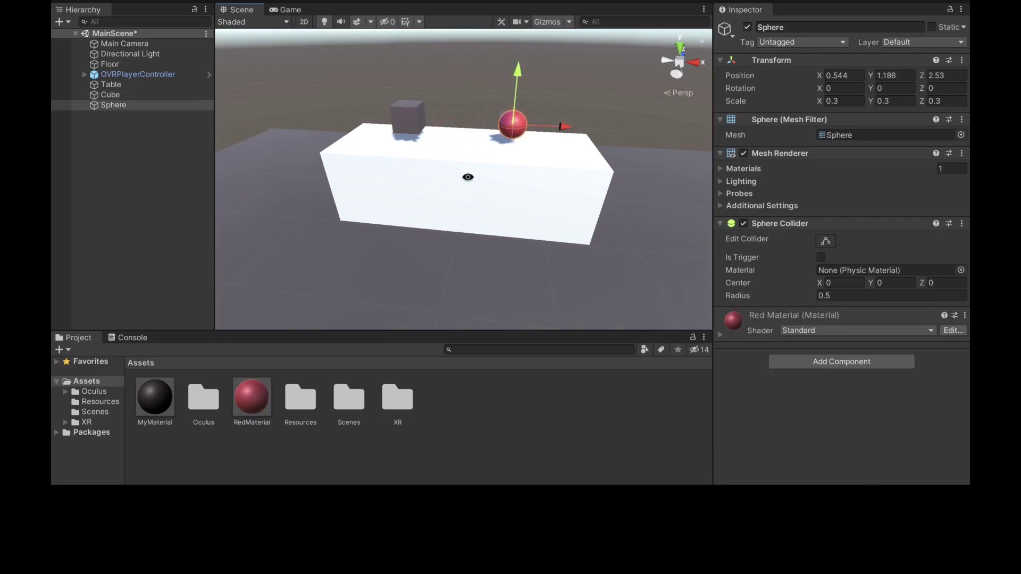
left_click_drag(467, 175, 471, 142, "alt")
key("ctrl+s")
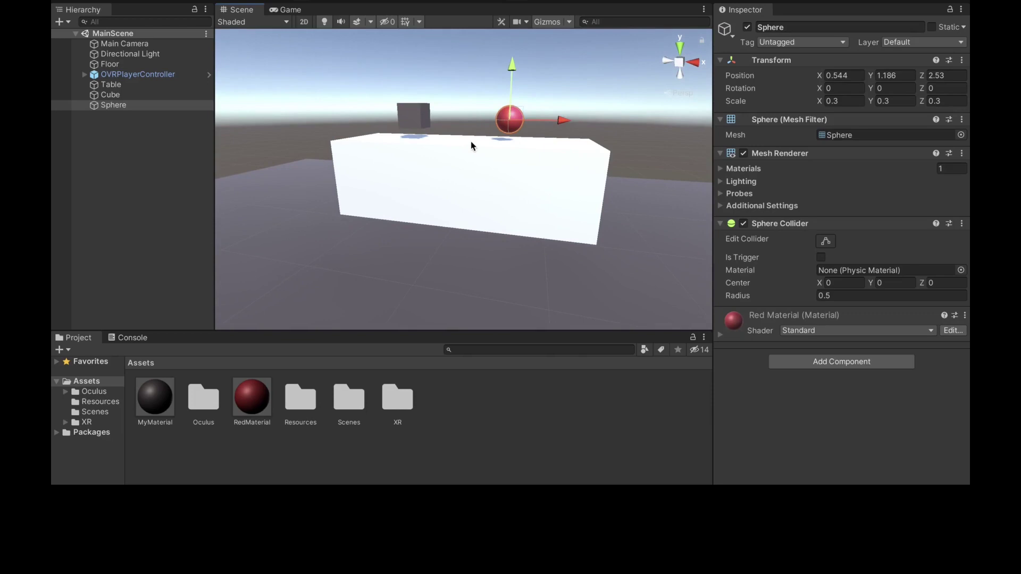
left_click(481, 114)
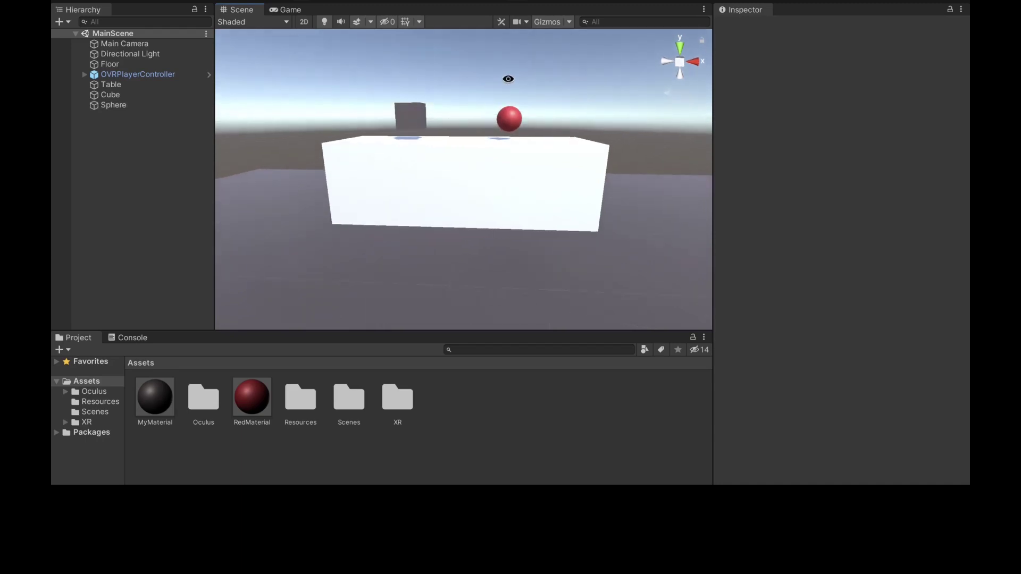
left_click_drag(506, 79, 431, 129, "alt")
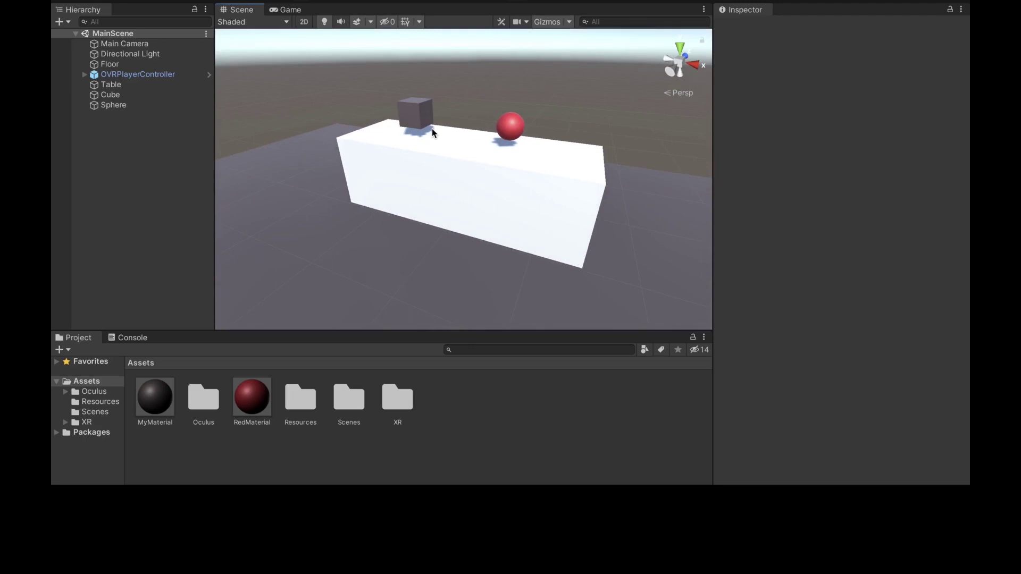
left_click(419, 115)
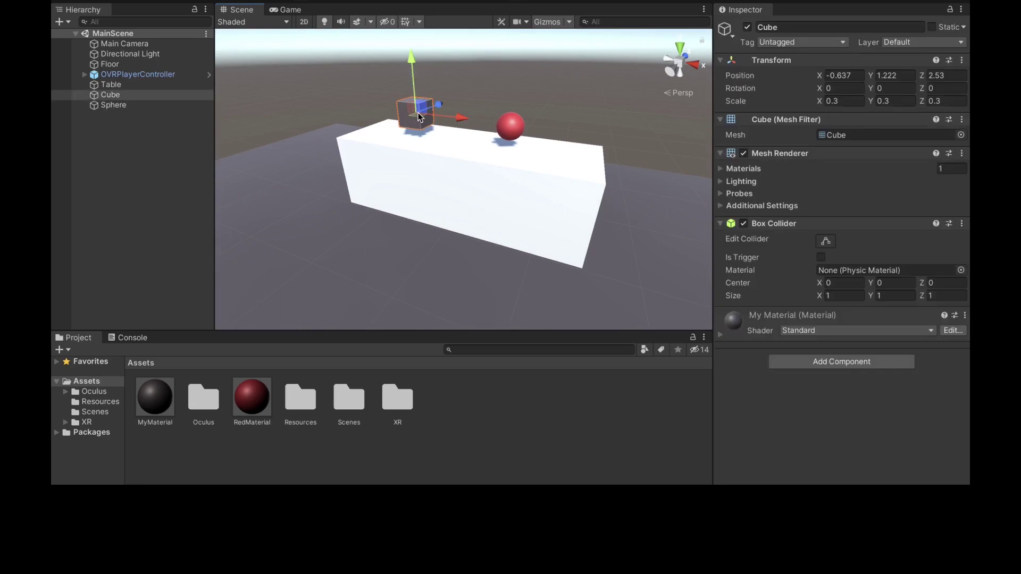
left_click(512, 134)
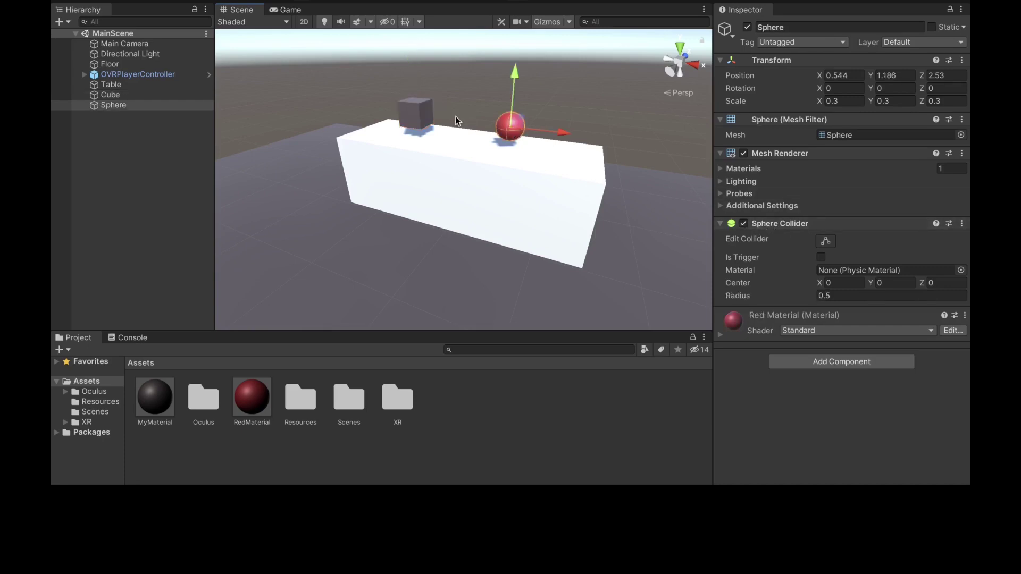
left_click(414, 110)
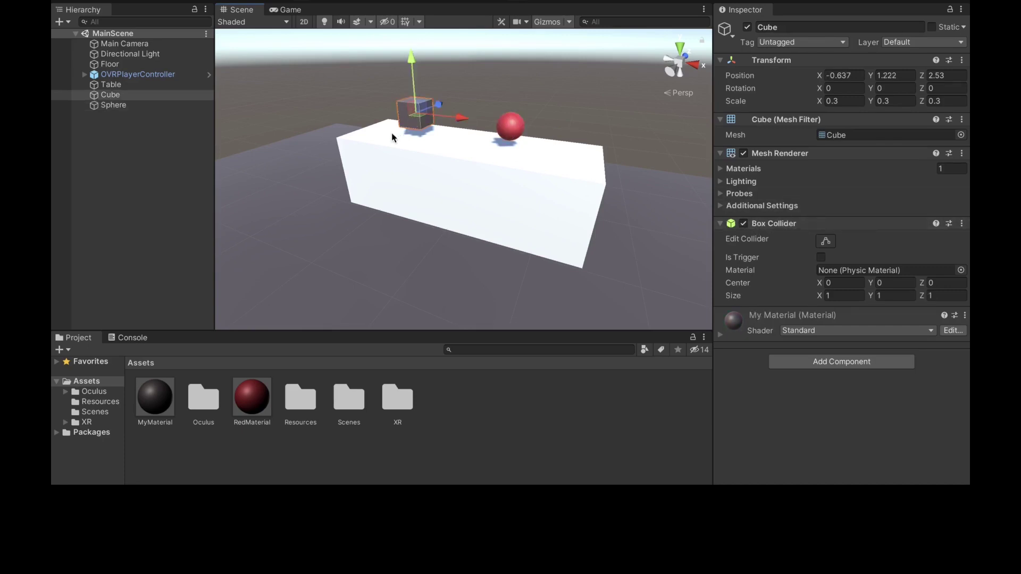
left_click(356, 98)
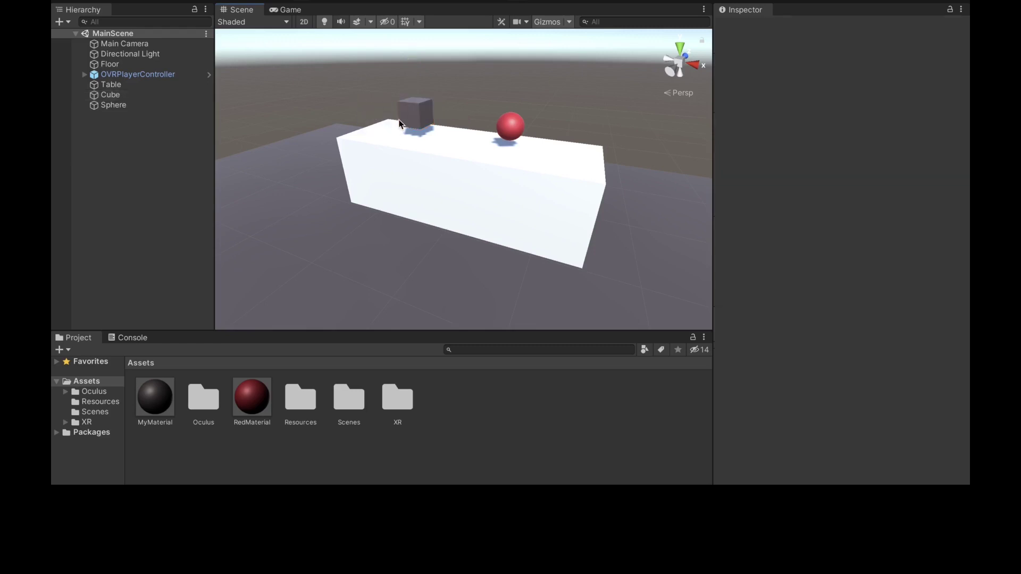
left_click_drag(400, 120, 374, 135, "alt")
left_click(436, 171)
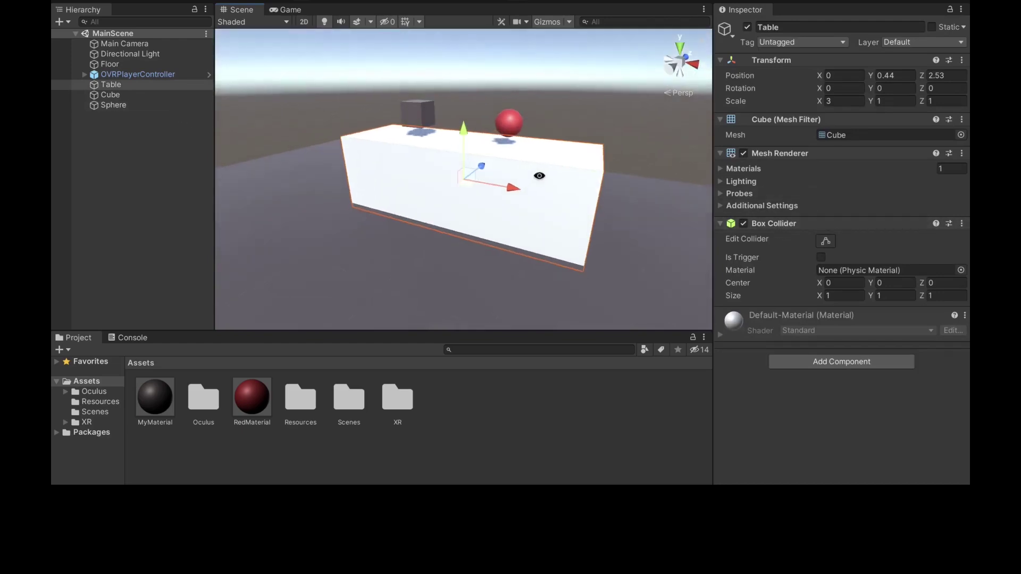
left_click_drag(445, 190, 483, 160, "alt")
left_click(520, 85)
left_click_drag(538, 82, 509, 148, "alt")
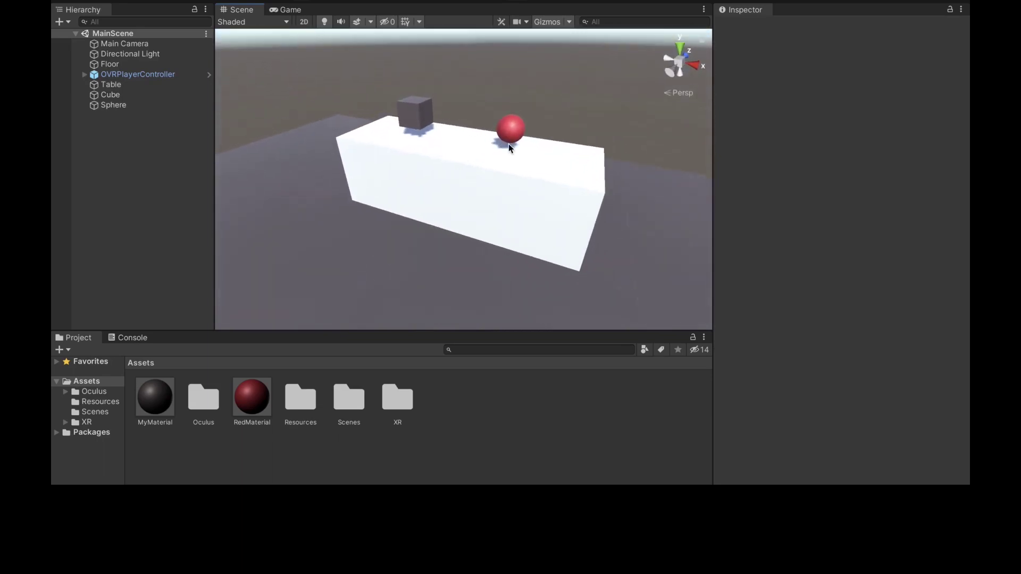
Add a Rigidbody to the dark cube and set Collision Detection to Continuous.
left_click(422, 114)
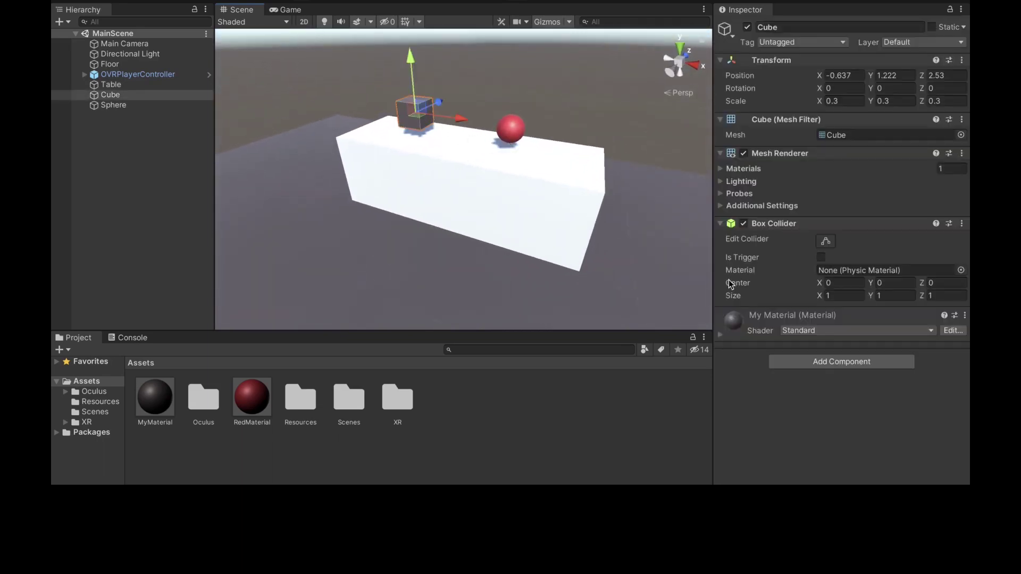
left_click(811, 365)
type("rigid")
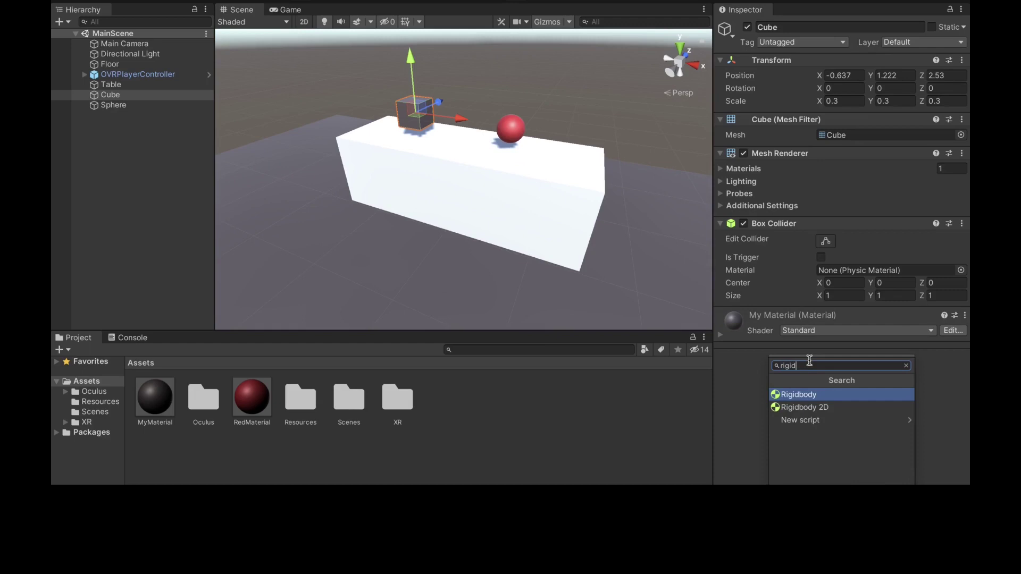
key("Return")
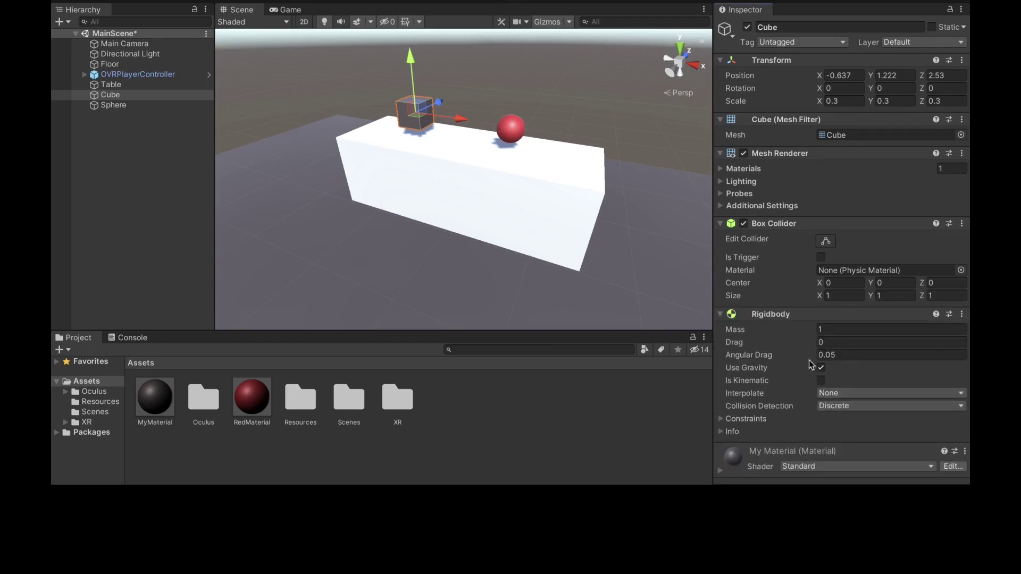
left_click(832, 409)
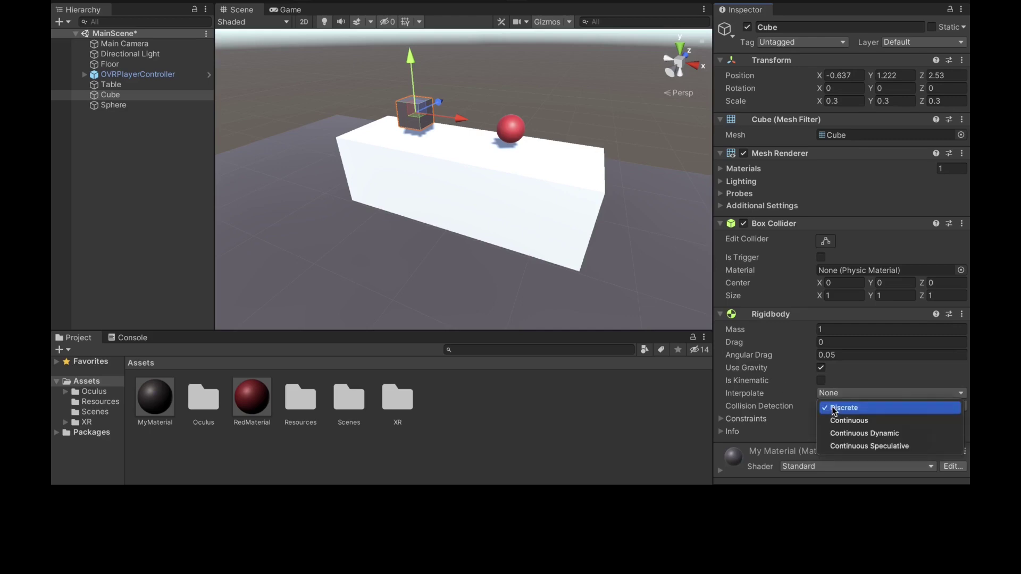
left_click(842, 422)
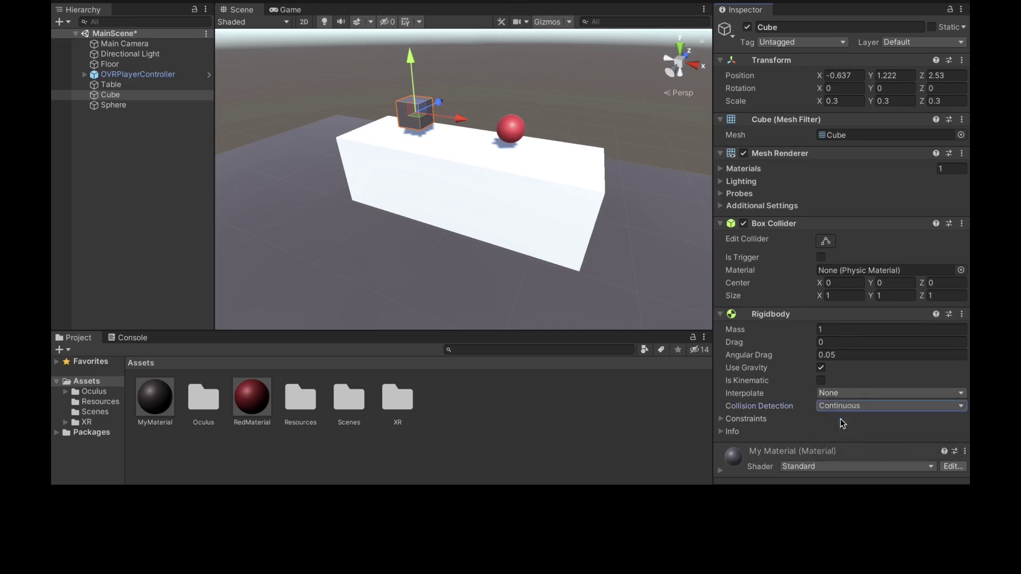
left_click_drag(431, 234, 504, 199, "alt")
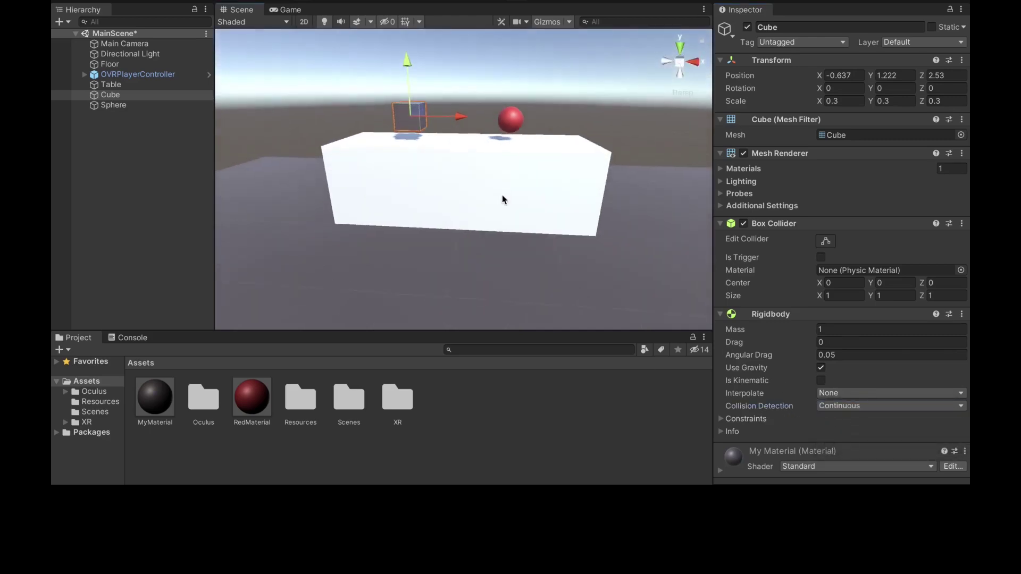
Add a Rigidbody to the red sphere and set Collision Detection to Continuous.
left_click(508, 123)
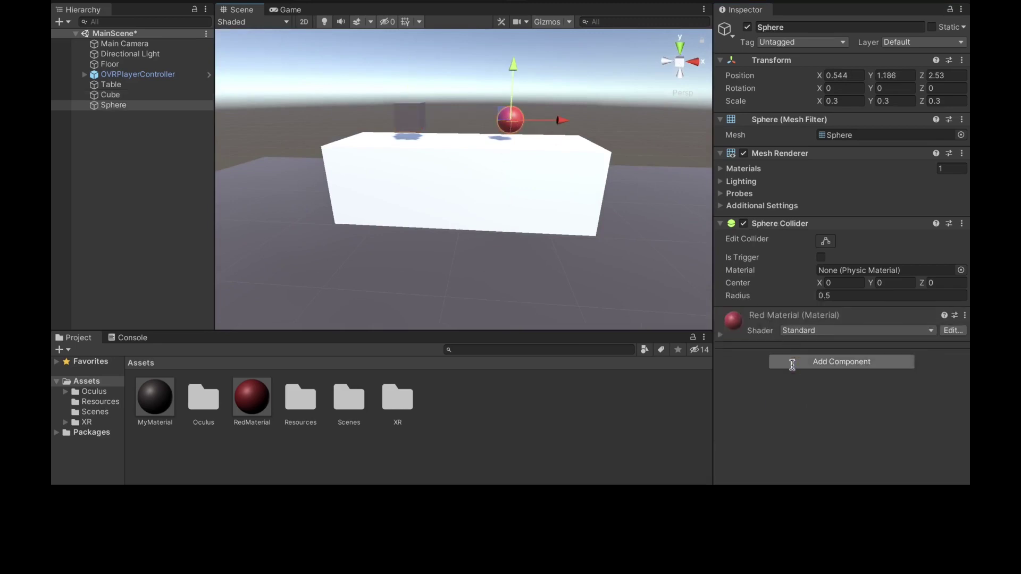
left_click(794, 364)
type("rigid")
key("Return")
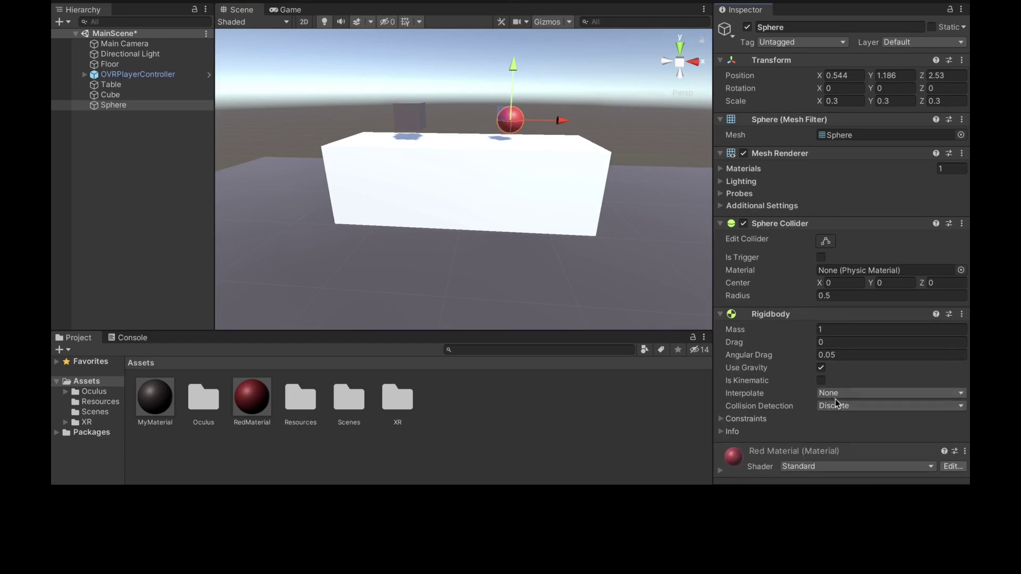
left_click(838, 407)
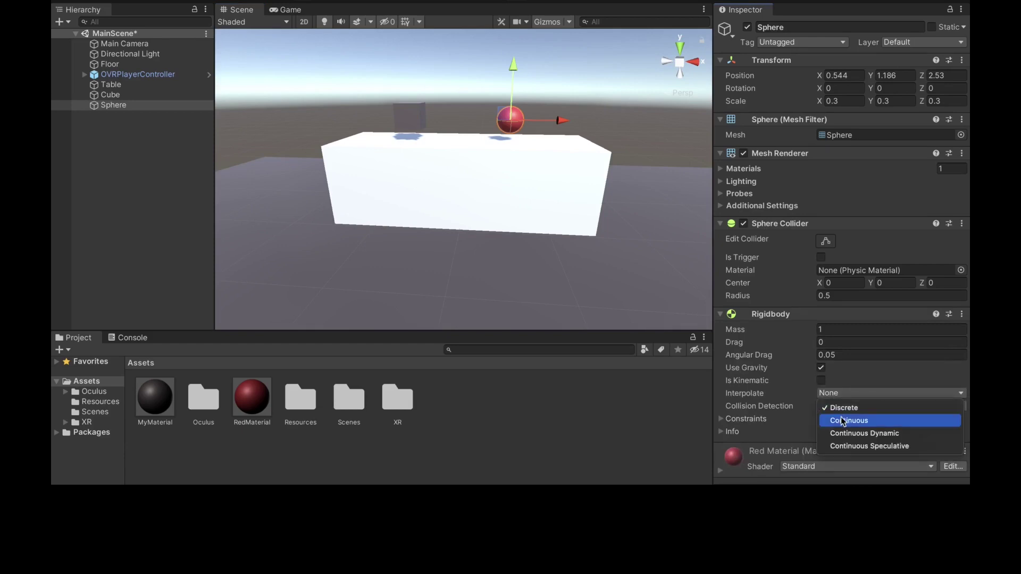
left_click(843, 421)
left_click_drag(574, 168, 469, 193, "alt")
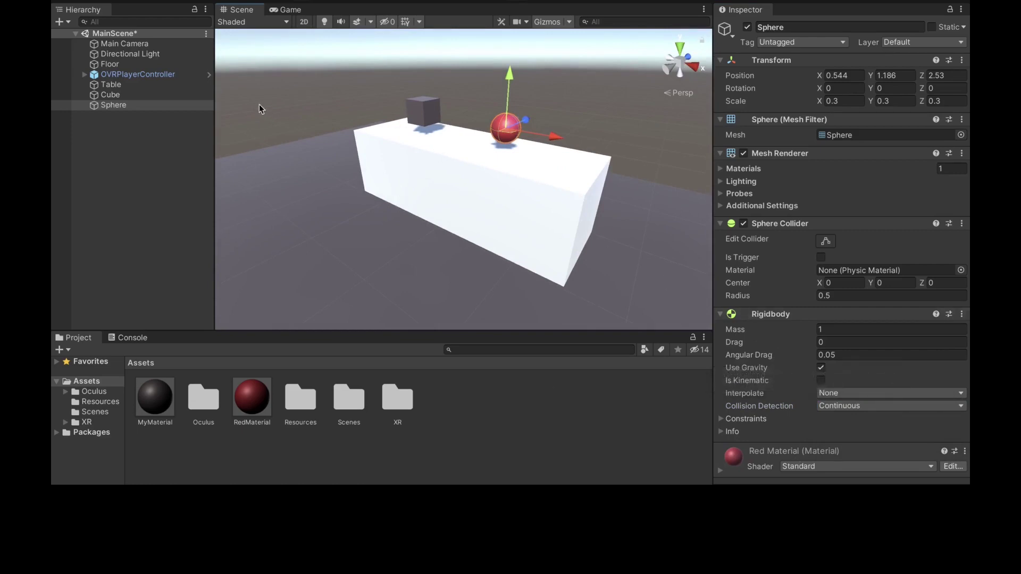
Select both Cube and Sphere and add the OVR Grabbable script to them.
left_click(141, 96)
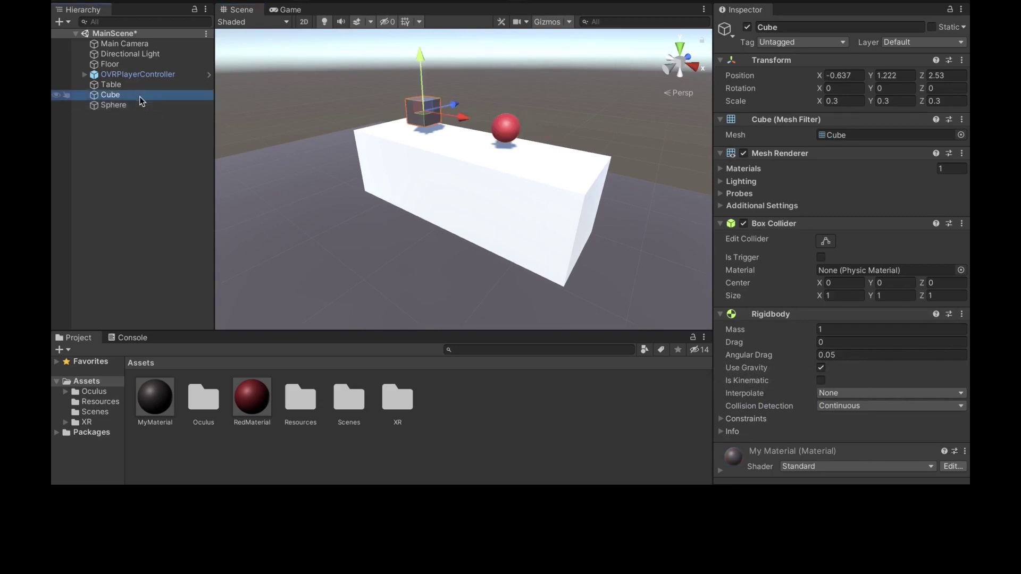
left_click(136, 105)
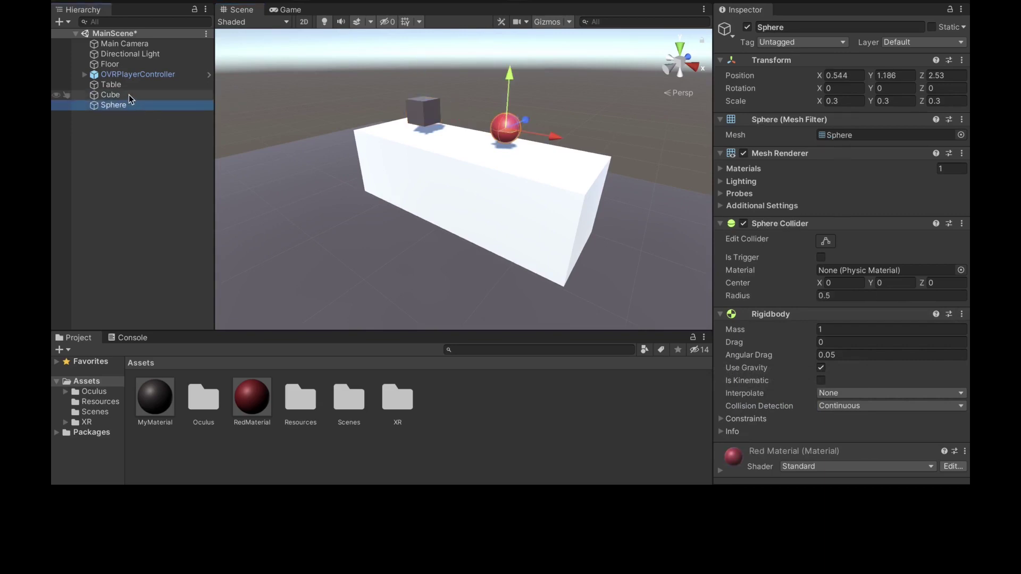
left_click(128, 95, "ctrl")
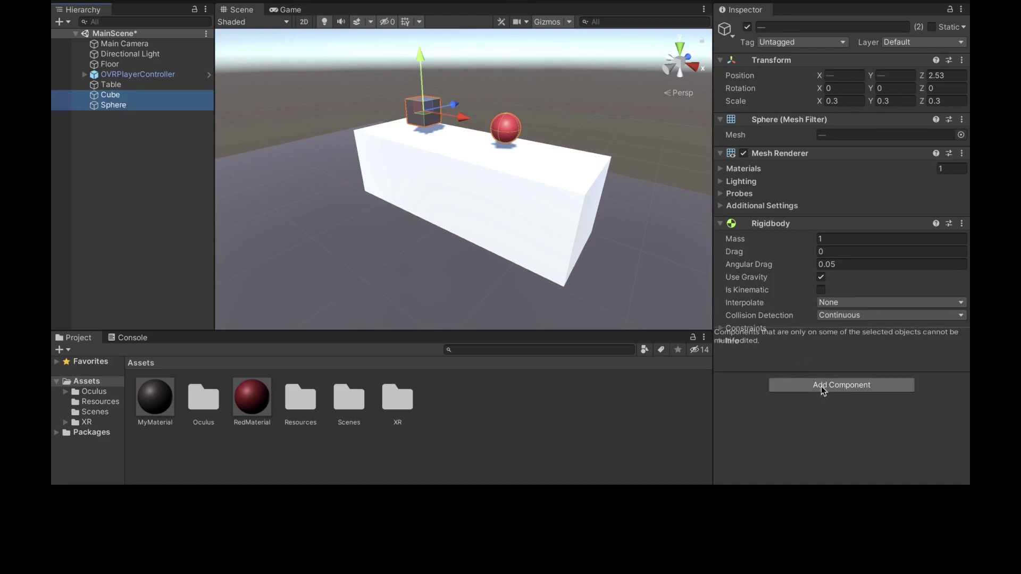
left_click(779, 383)
type("ovr grab")
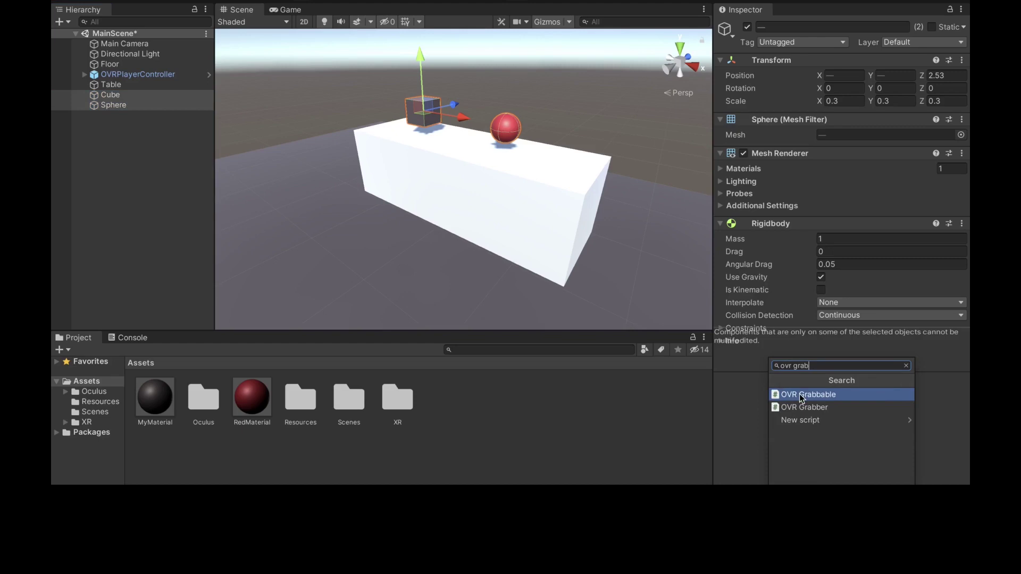
left_click(799, 398)
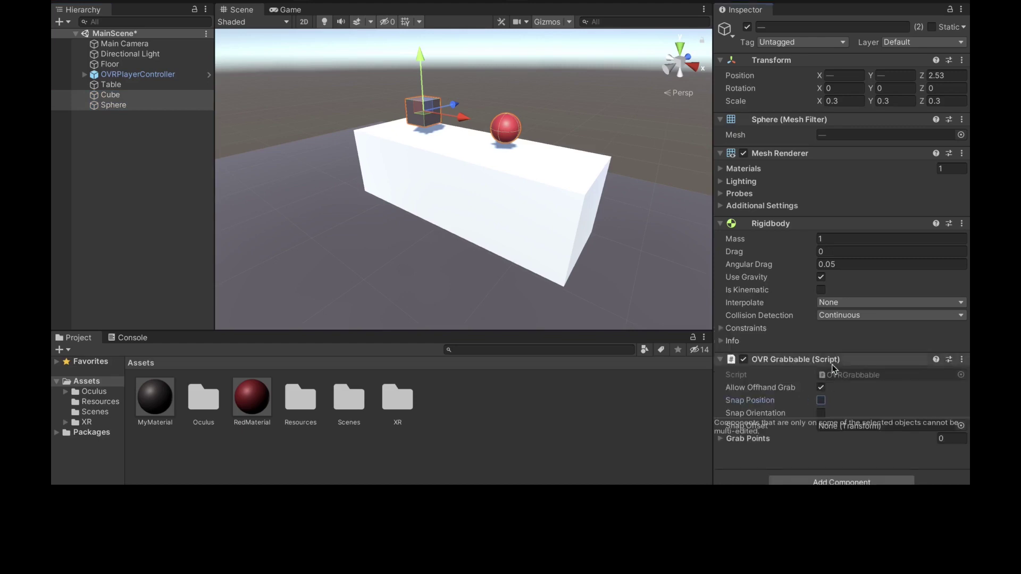
left_click(112, 123)
left_click(121, 101)
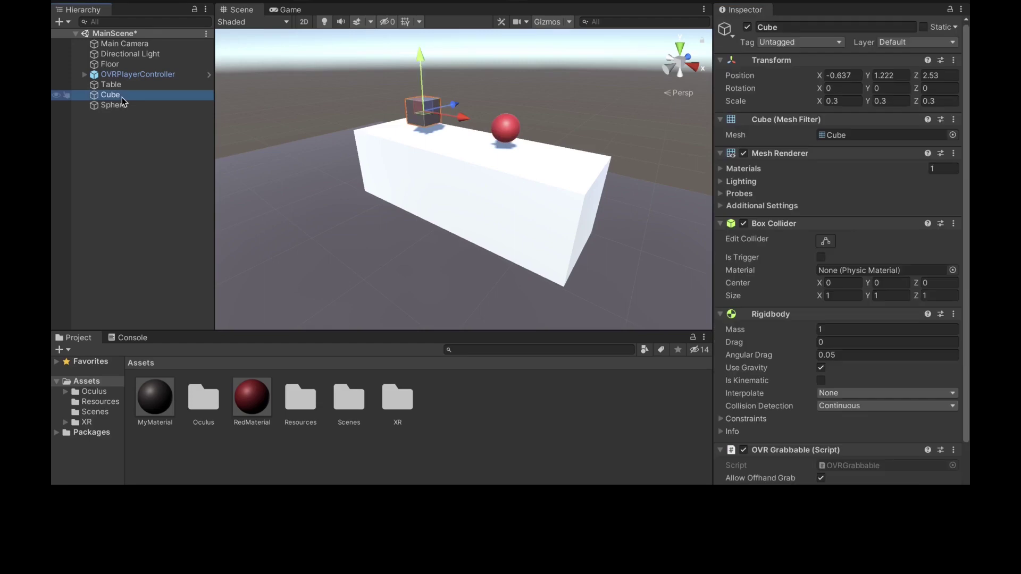
Check the sphere's and cube's Rigidbody and OVR Grabbable components in the Inspector.
left_click(120, 105)
scroll(758, 279, "down", 3)
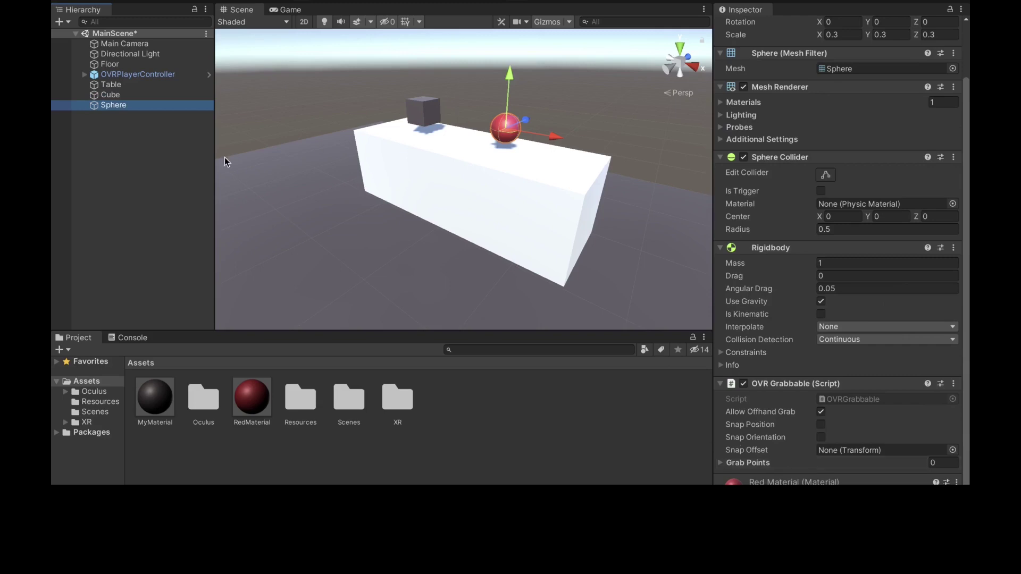
left_click(132, 97)
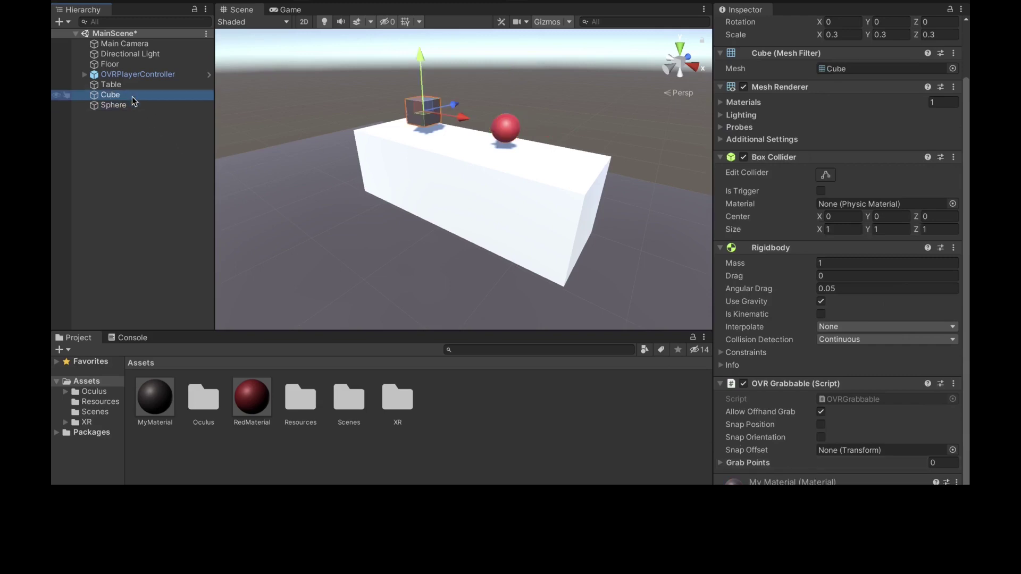